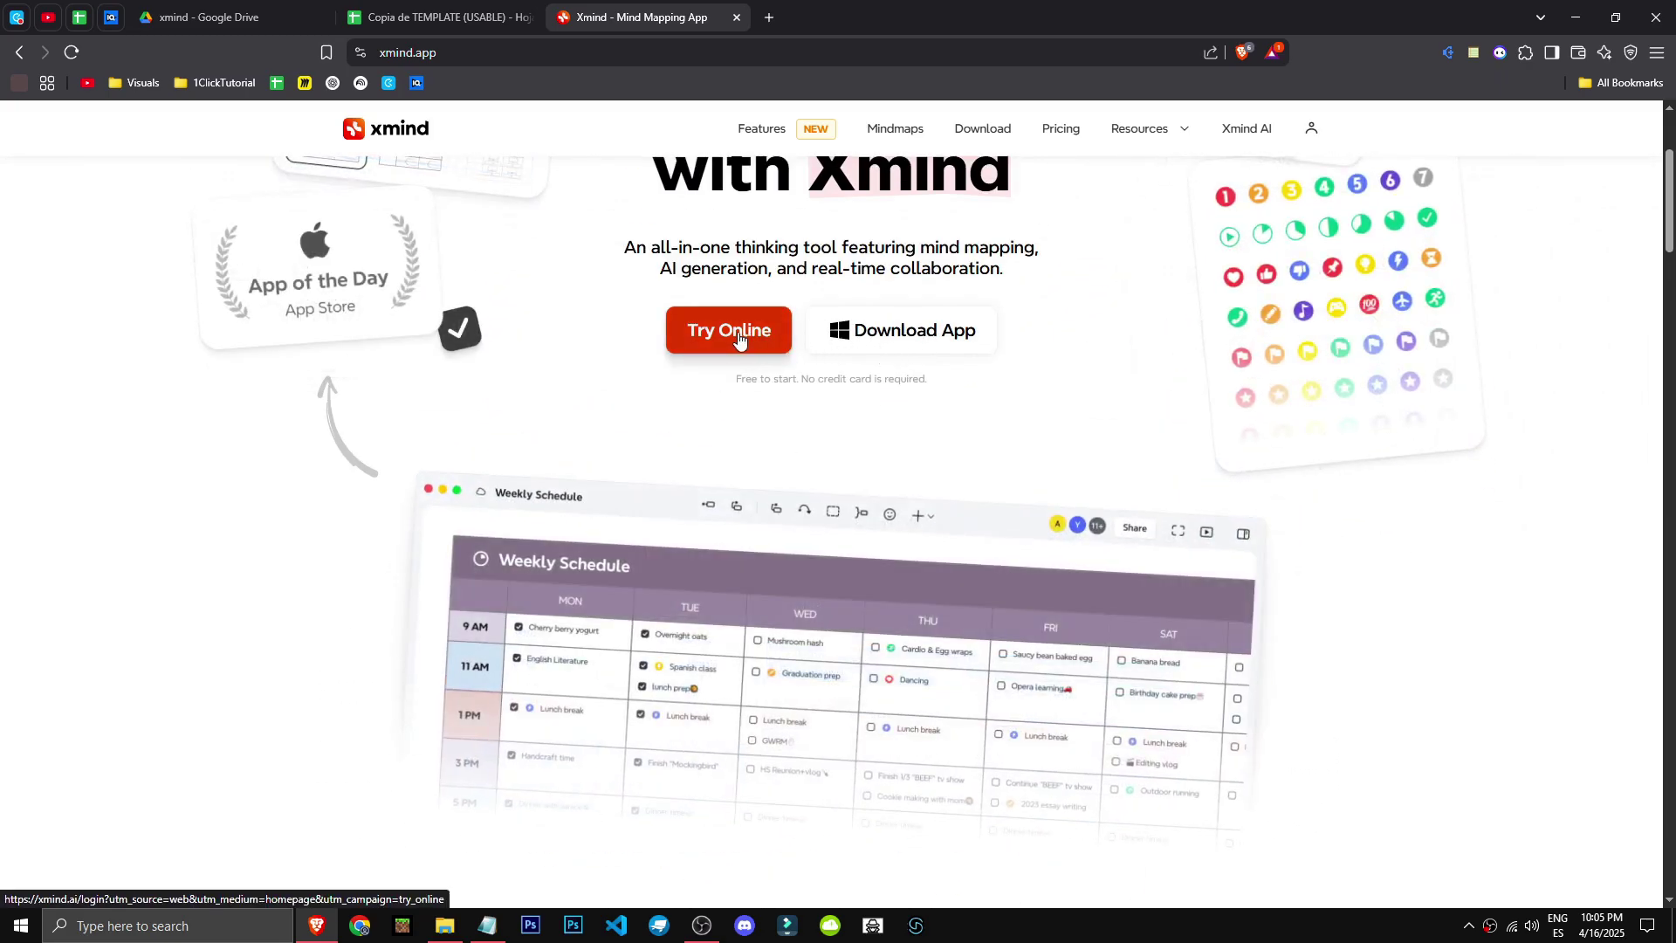
Open Xmind's online version in a new tab and examine the homepage's feature, supported-platform and privacy sections.
click(736, 332)
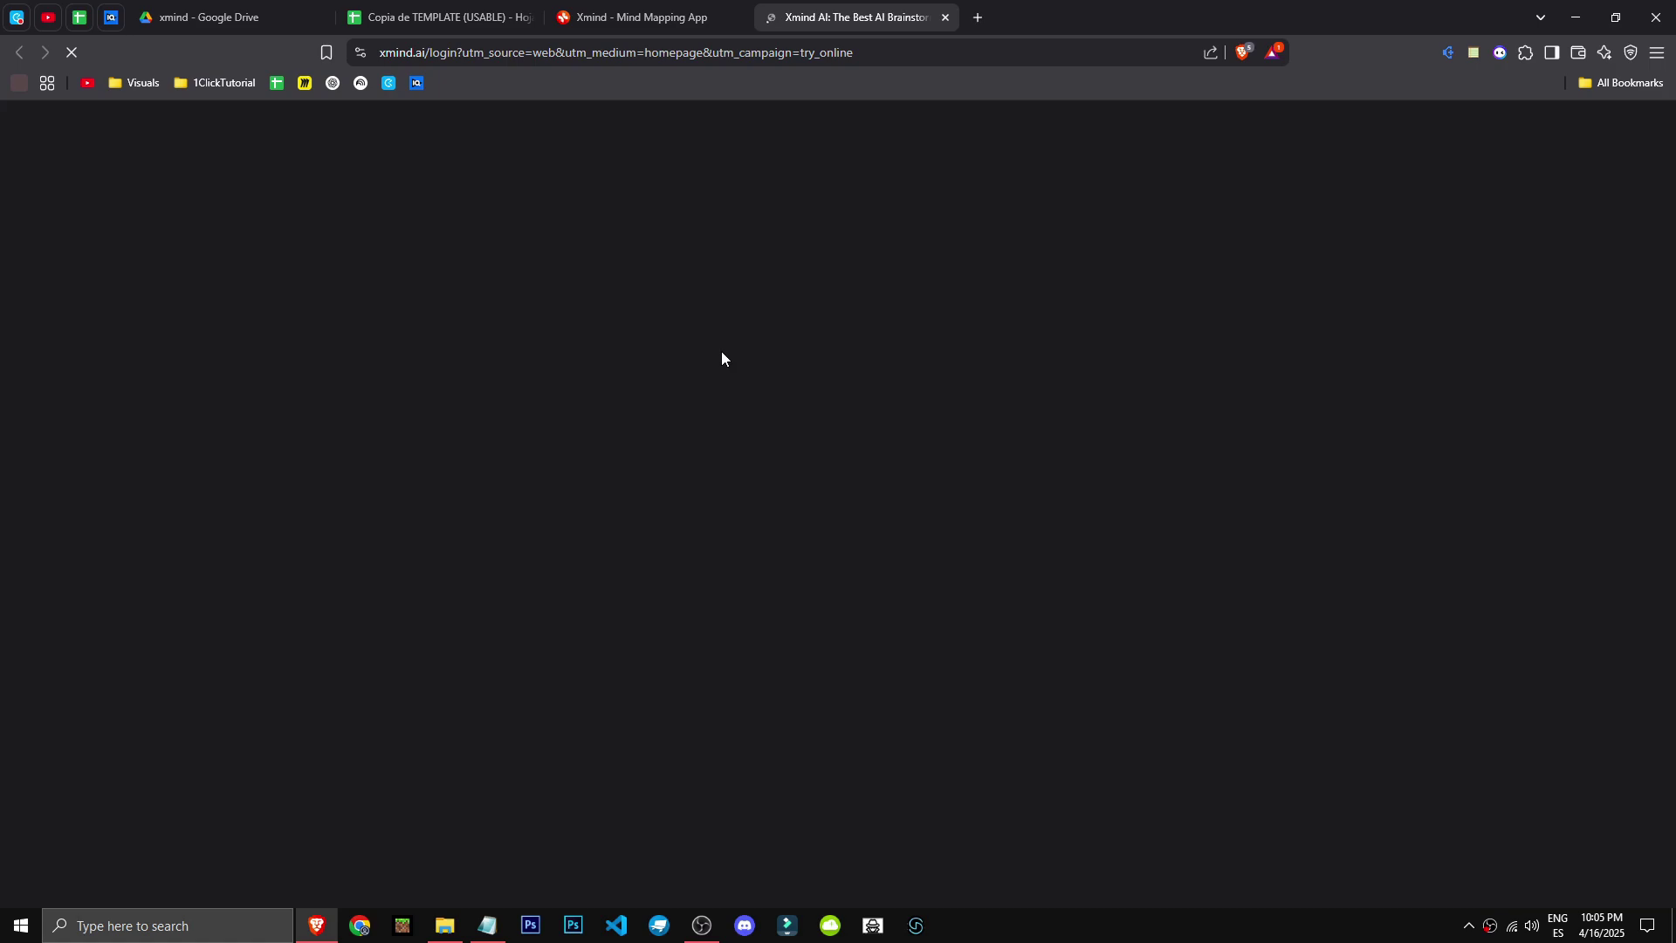
key(ctrl+shift+Tab)
scroll(336, 532, down, 10)
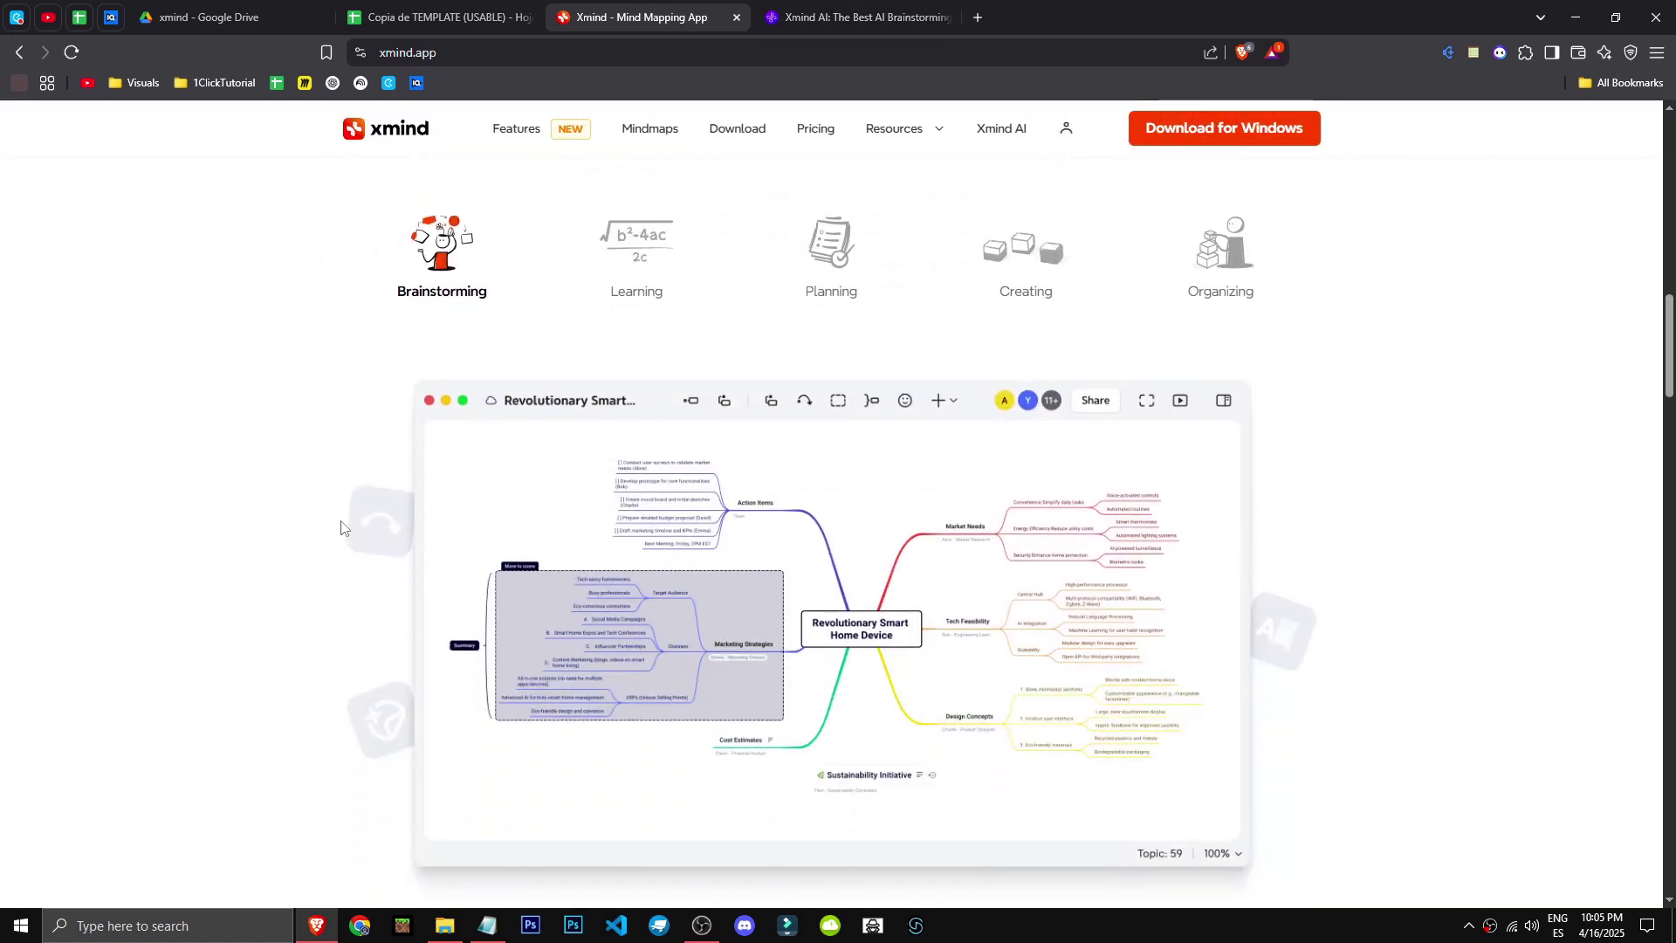
scroll(938, 558, down, 2)
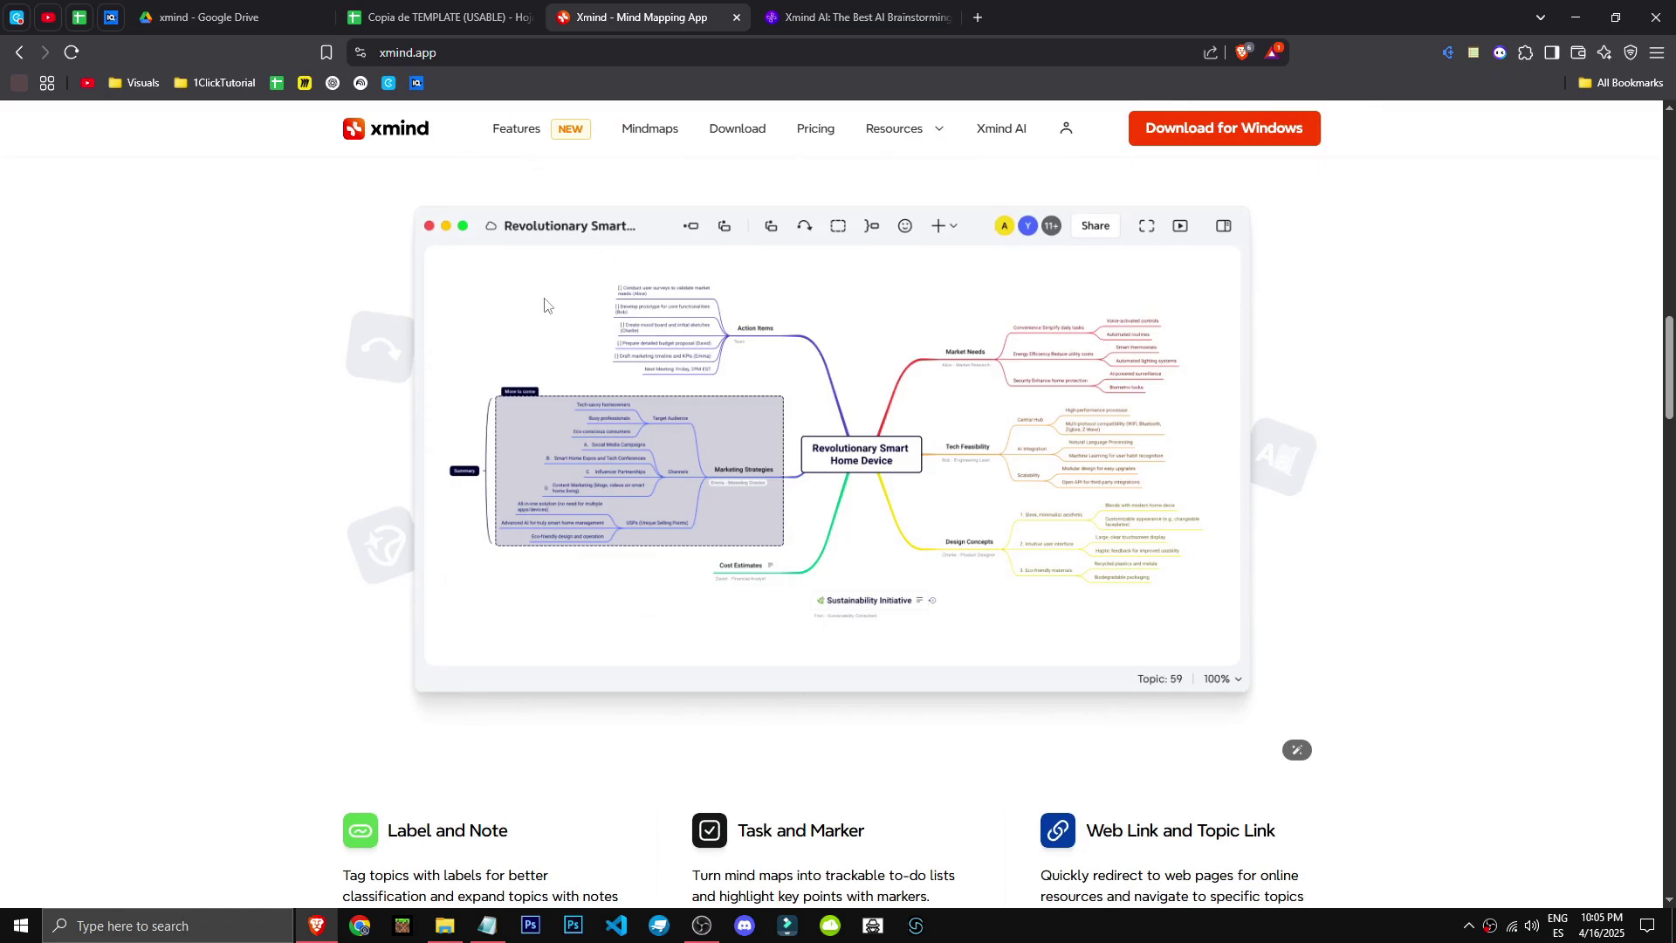
scroll(416, 506, down, 7)
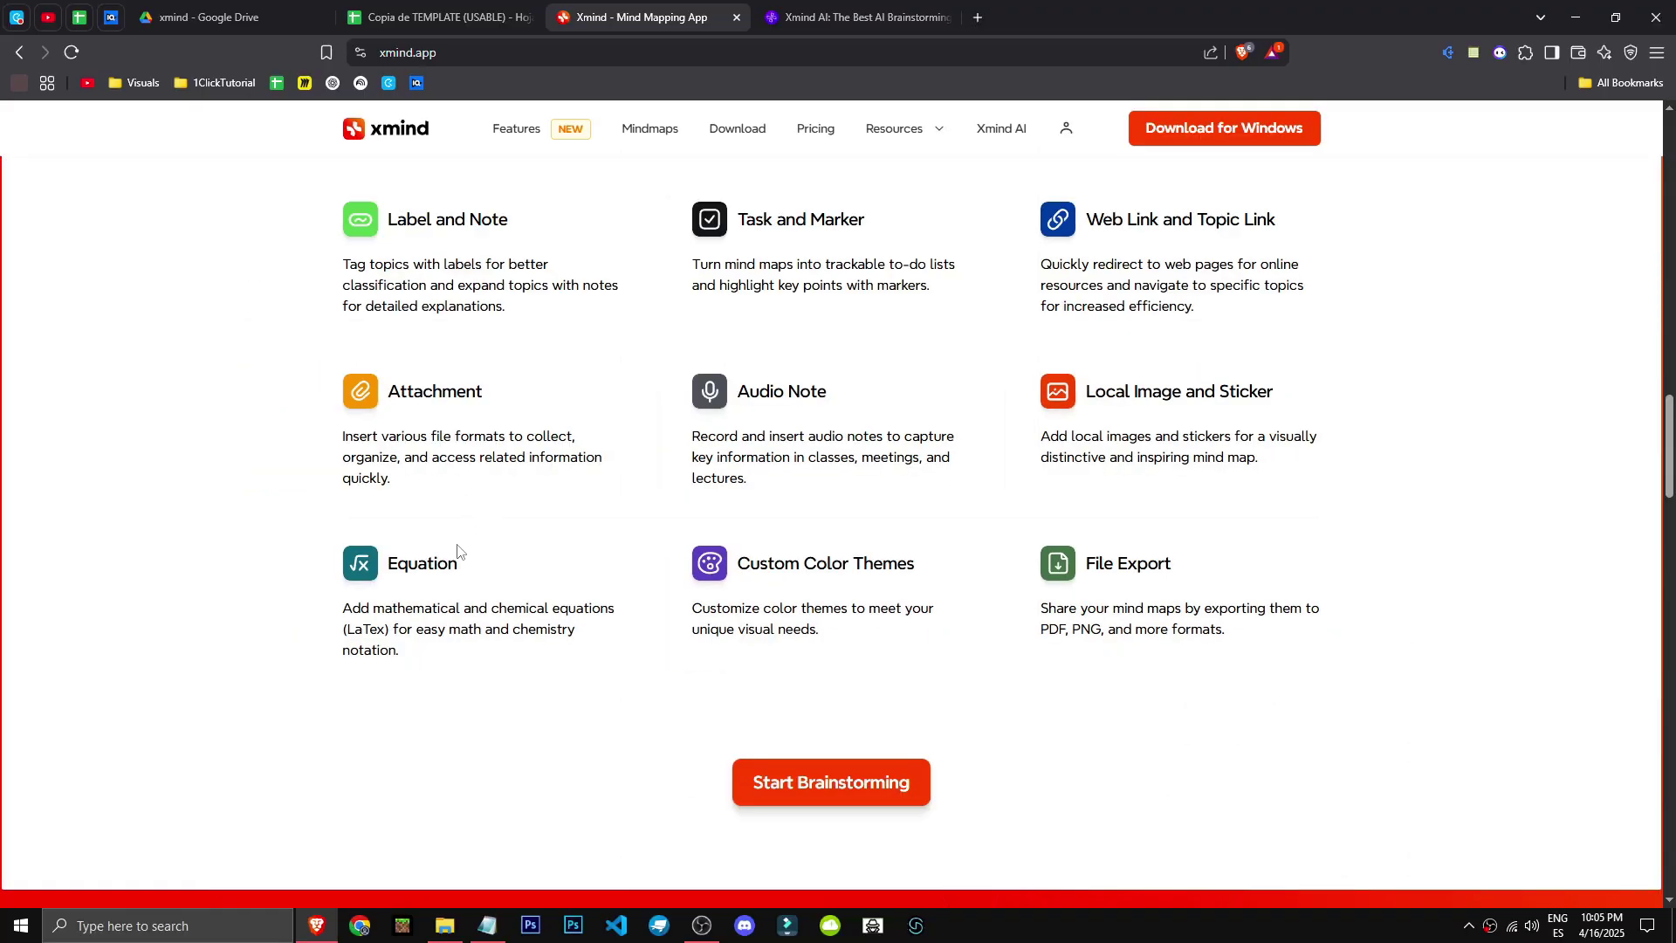
scroll(457, 551, down, 10)
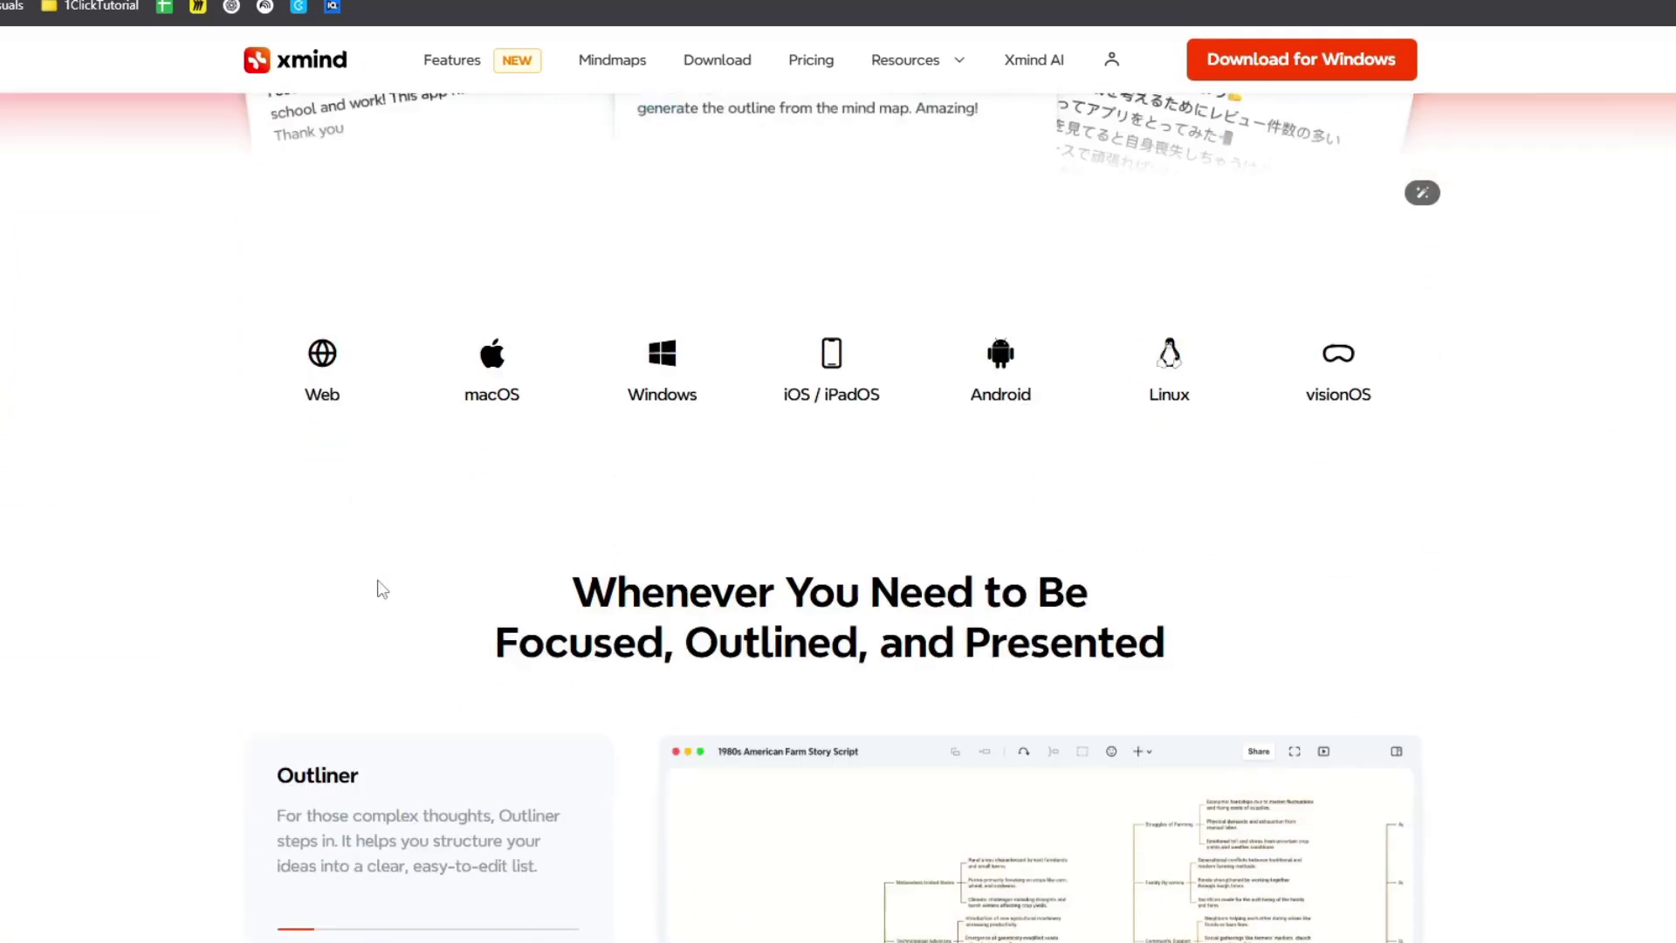
scroll(381, 589, down, 7)
scroll(1135, 469, up, 4)
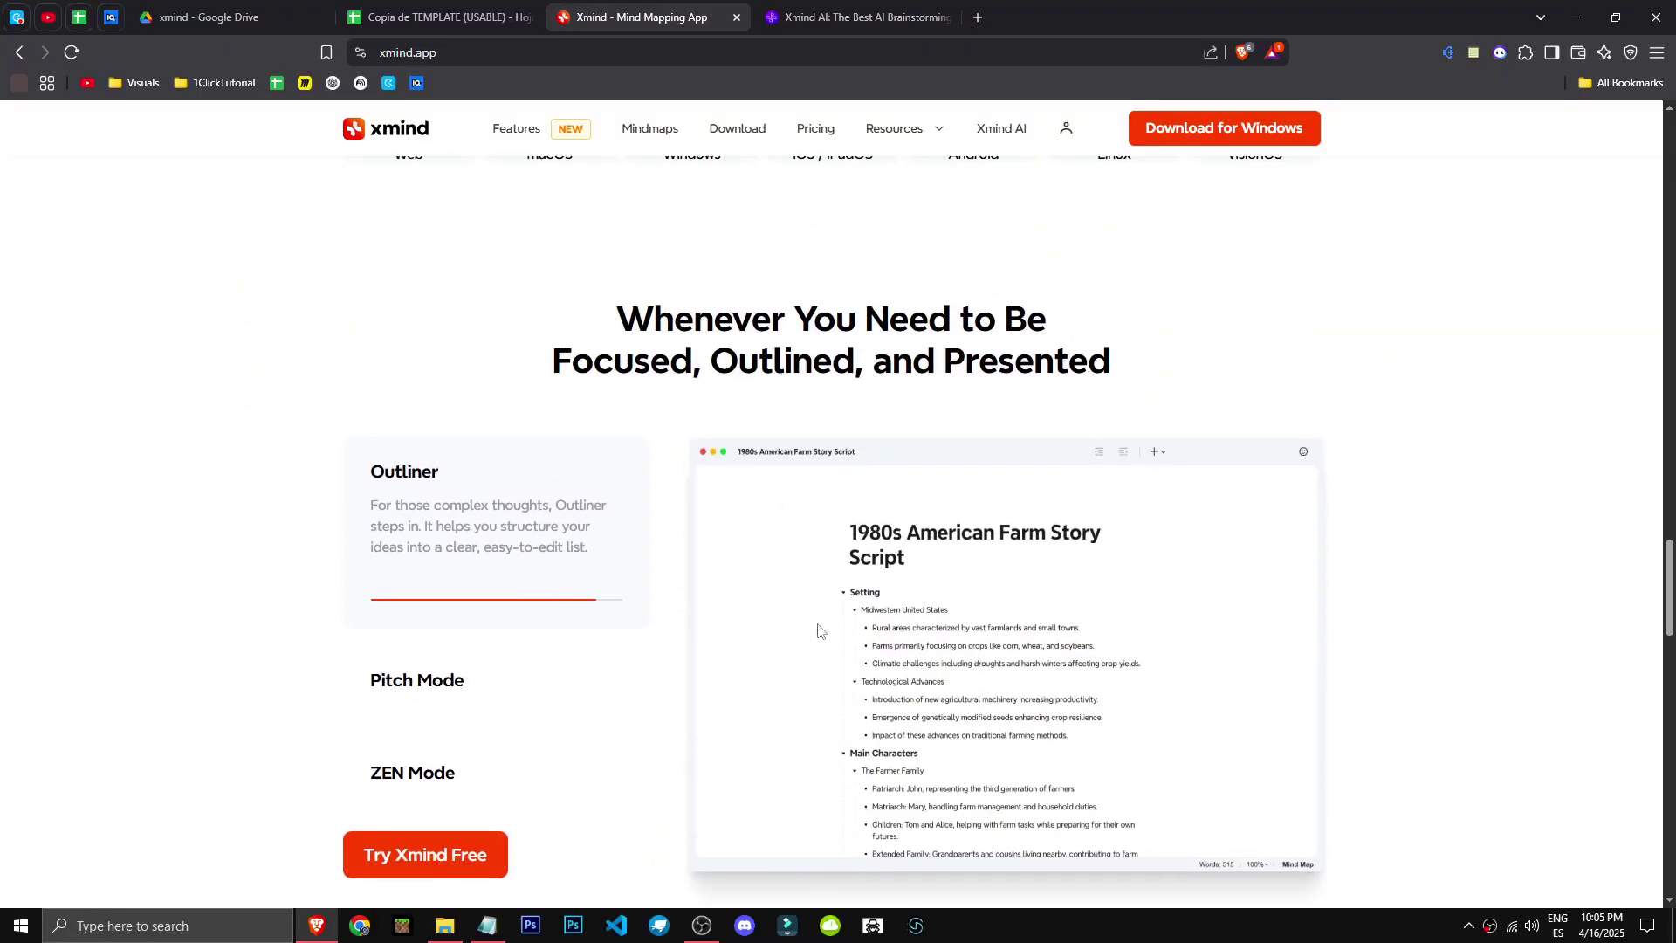
scroll(818, 630, down, 15)
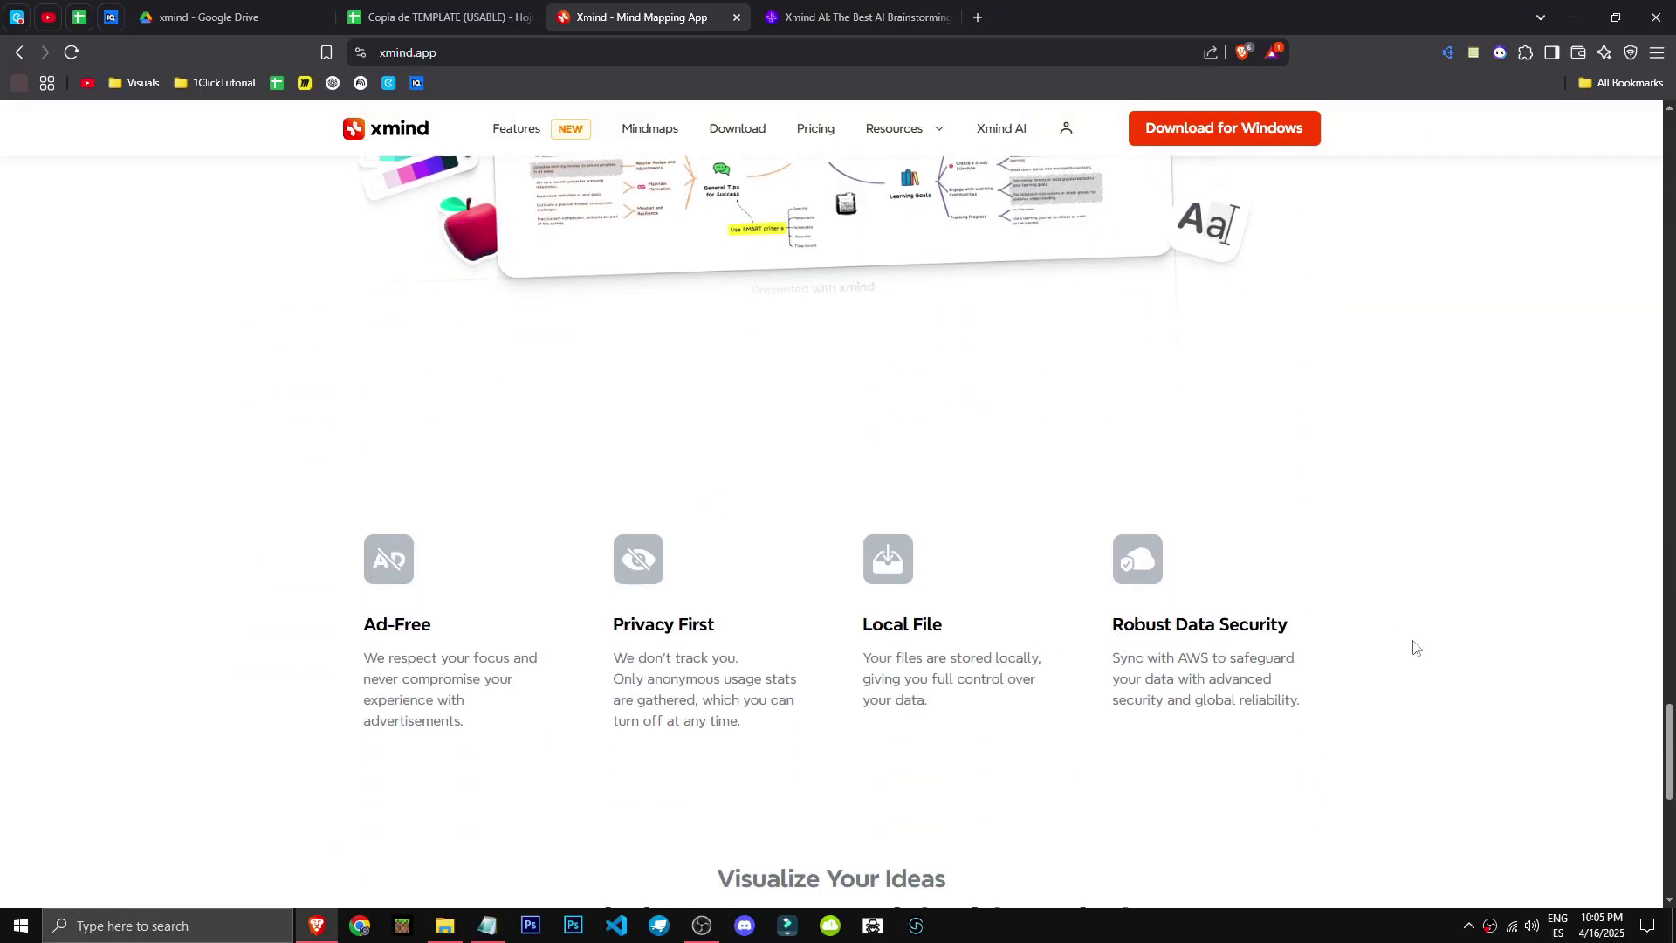
scroll(1415, 647, down, 10)
scroll(1387, 760, up, 20)
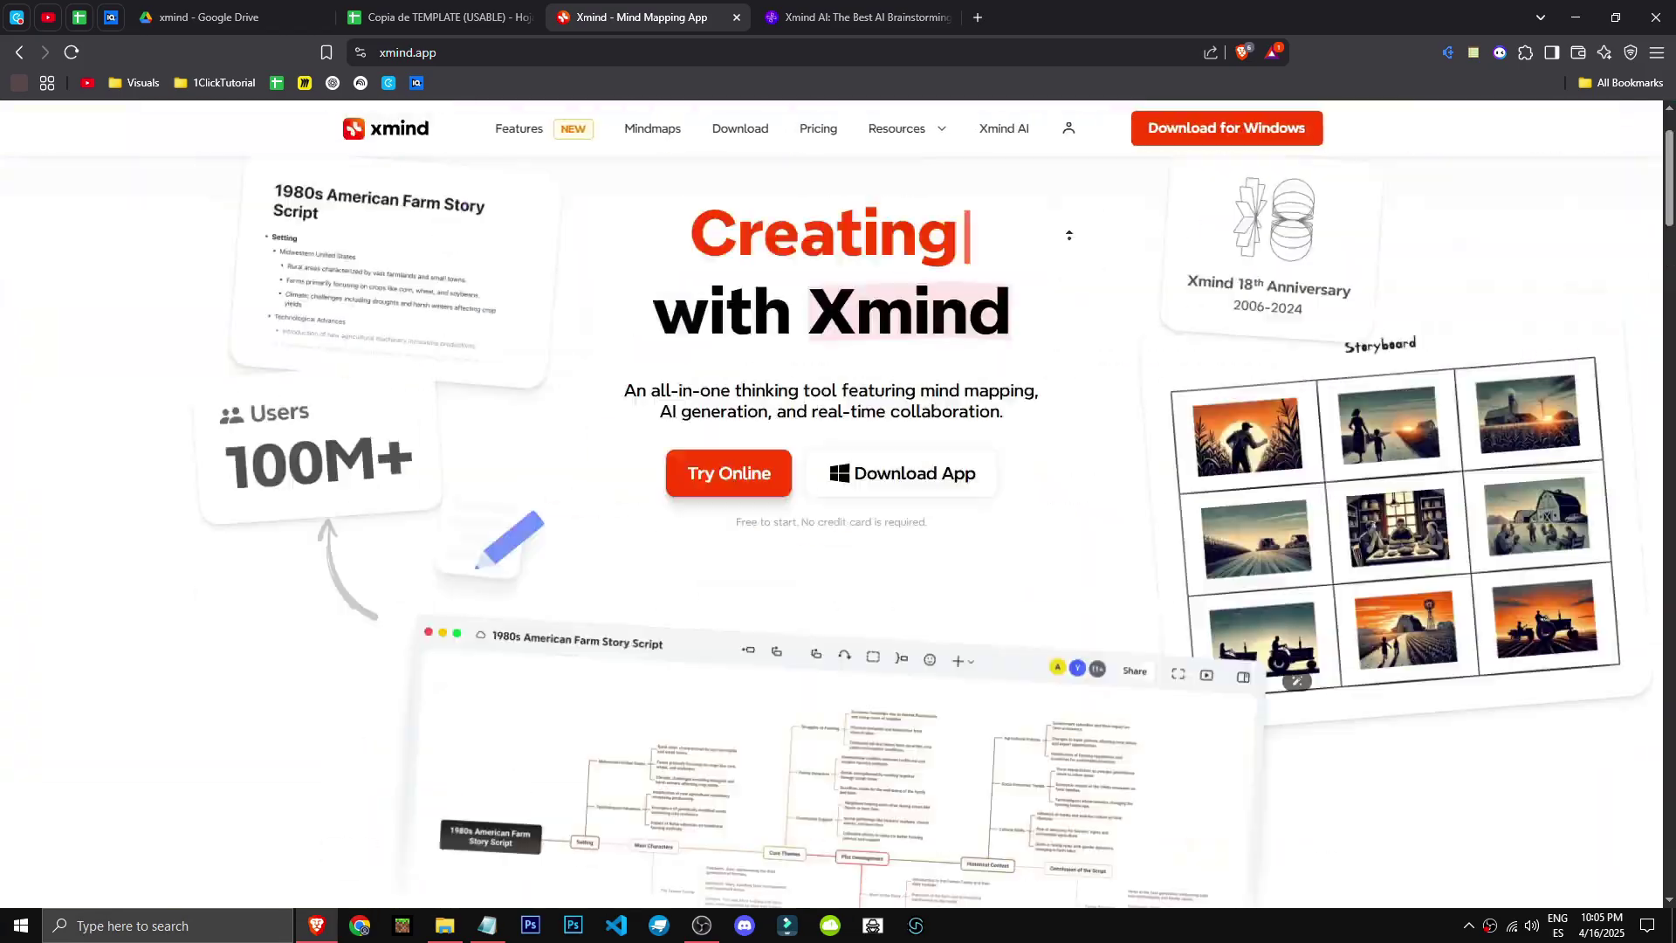
Go to the Xmind online app and preview the Brainstorm Alone, Travel Plan and Problem Solving starter templates.
click(728, 473)
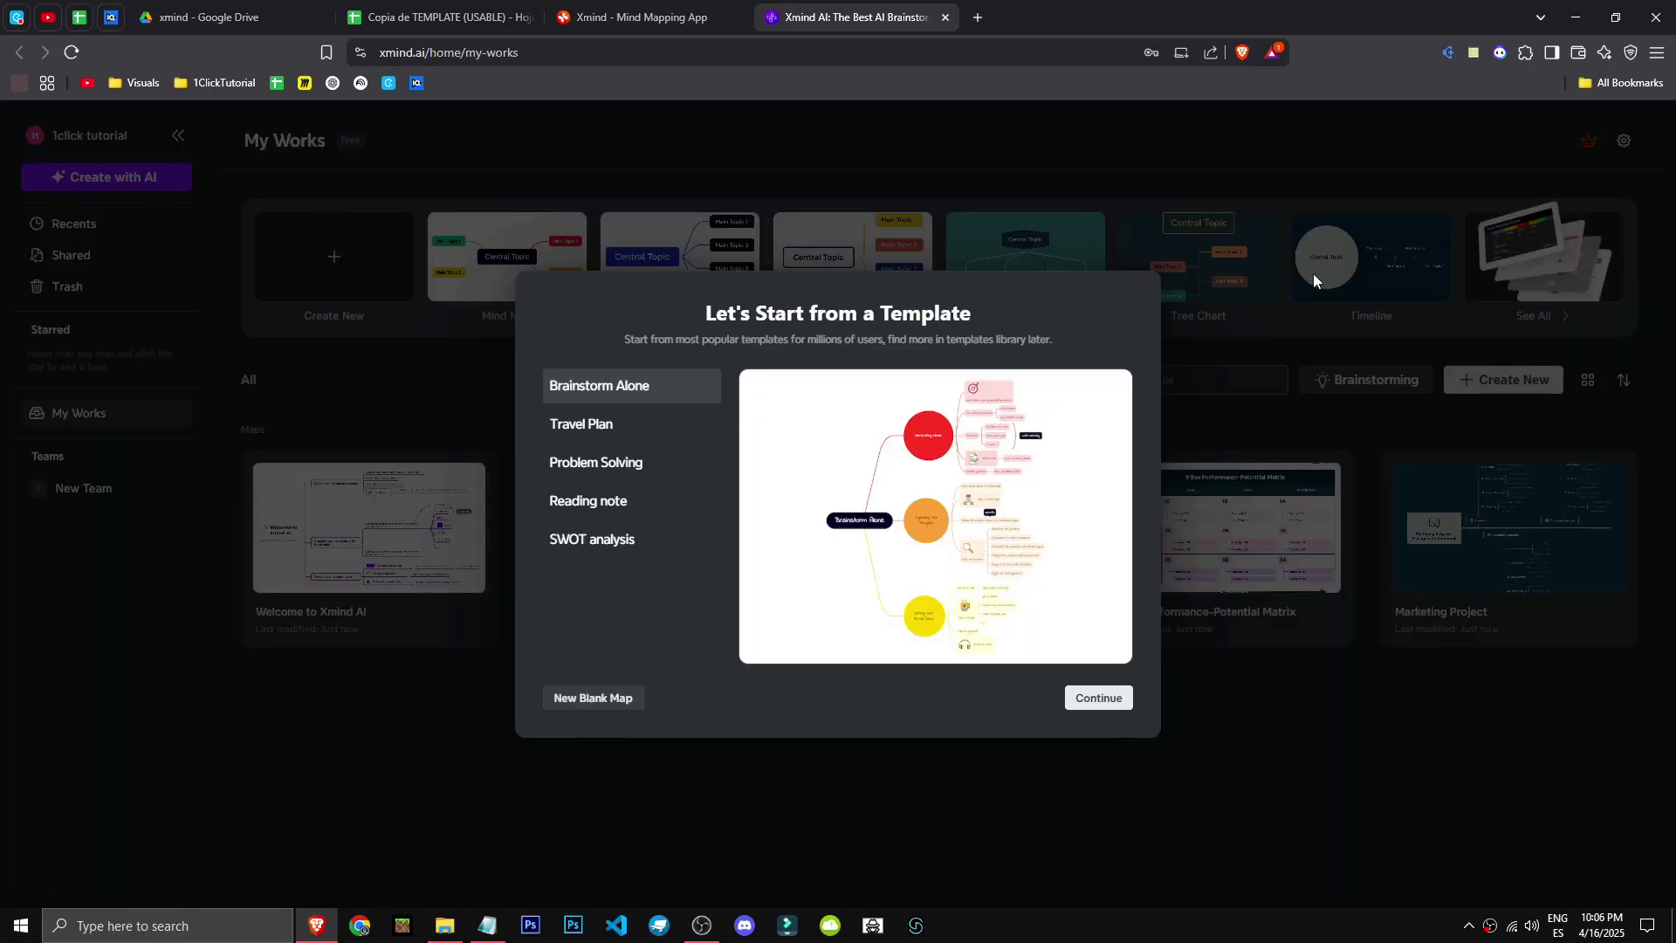
click(667, 408)
click(647, 384)
click(624, 417)
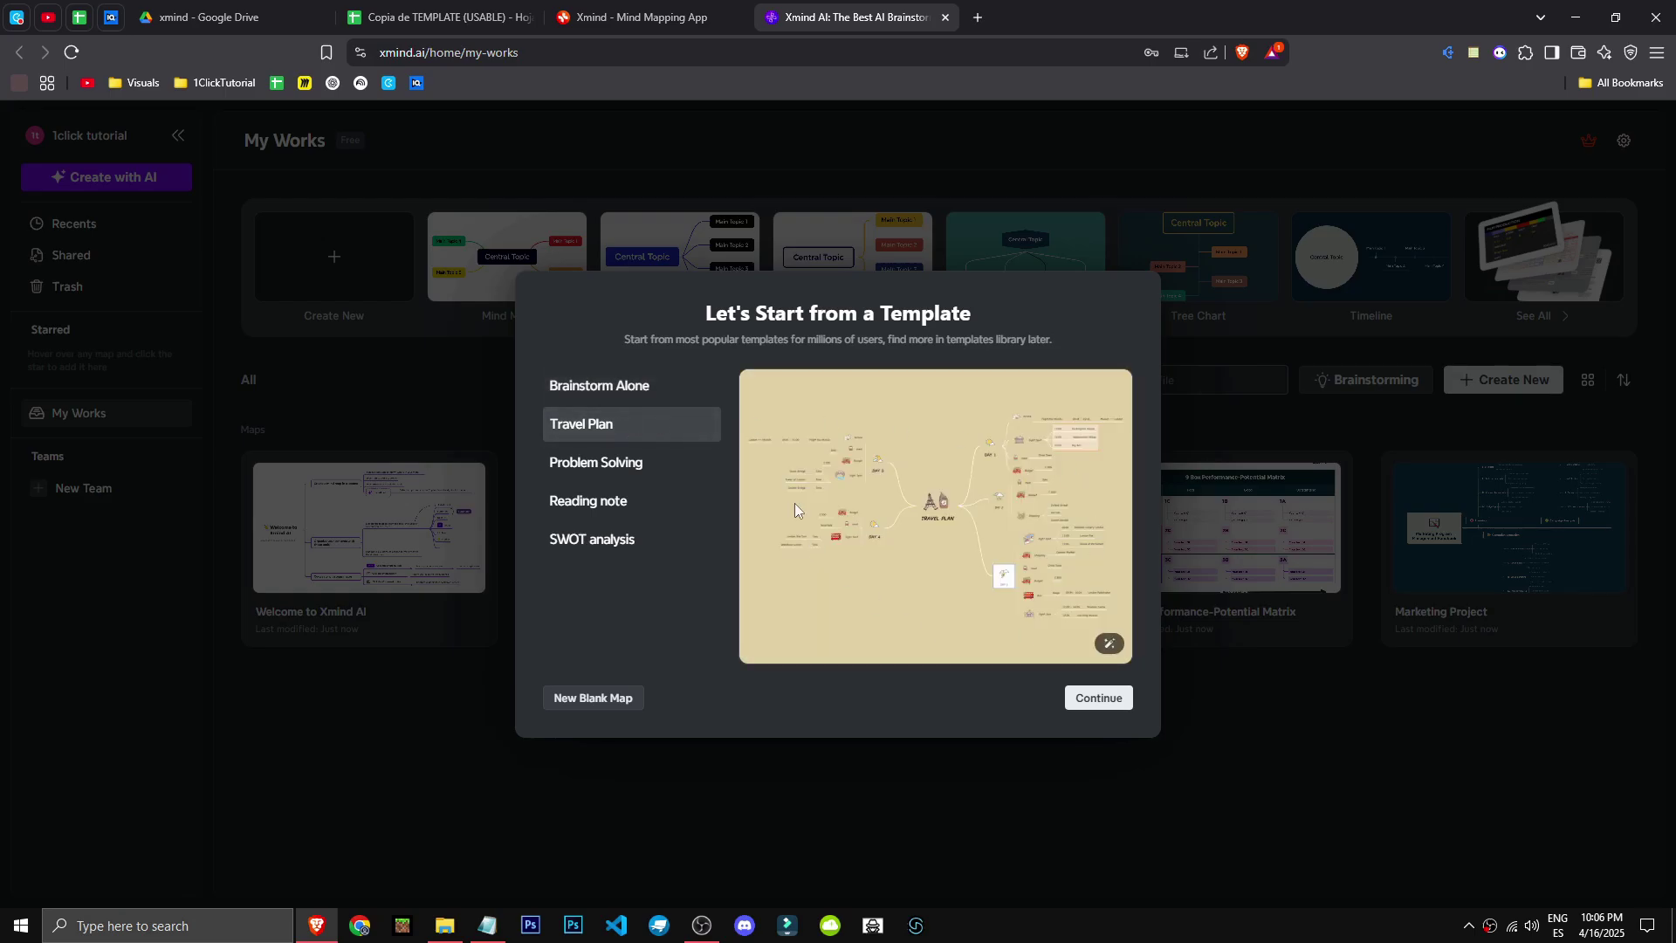
click(614, 464)
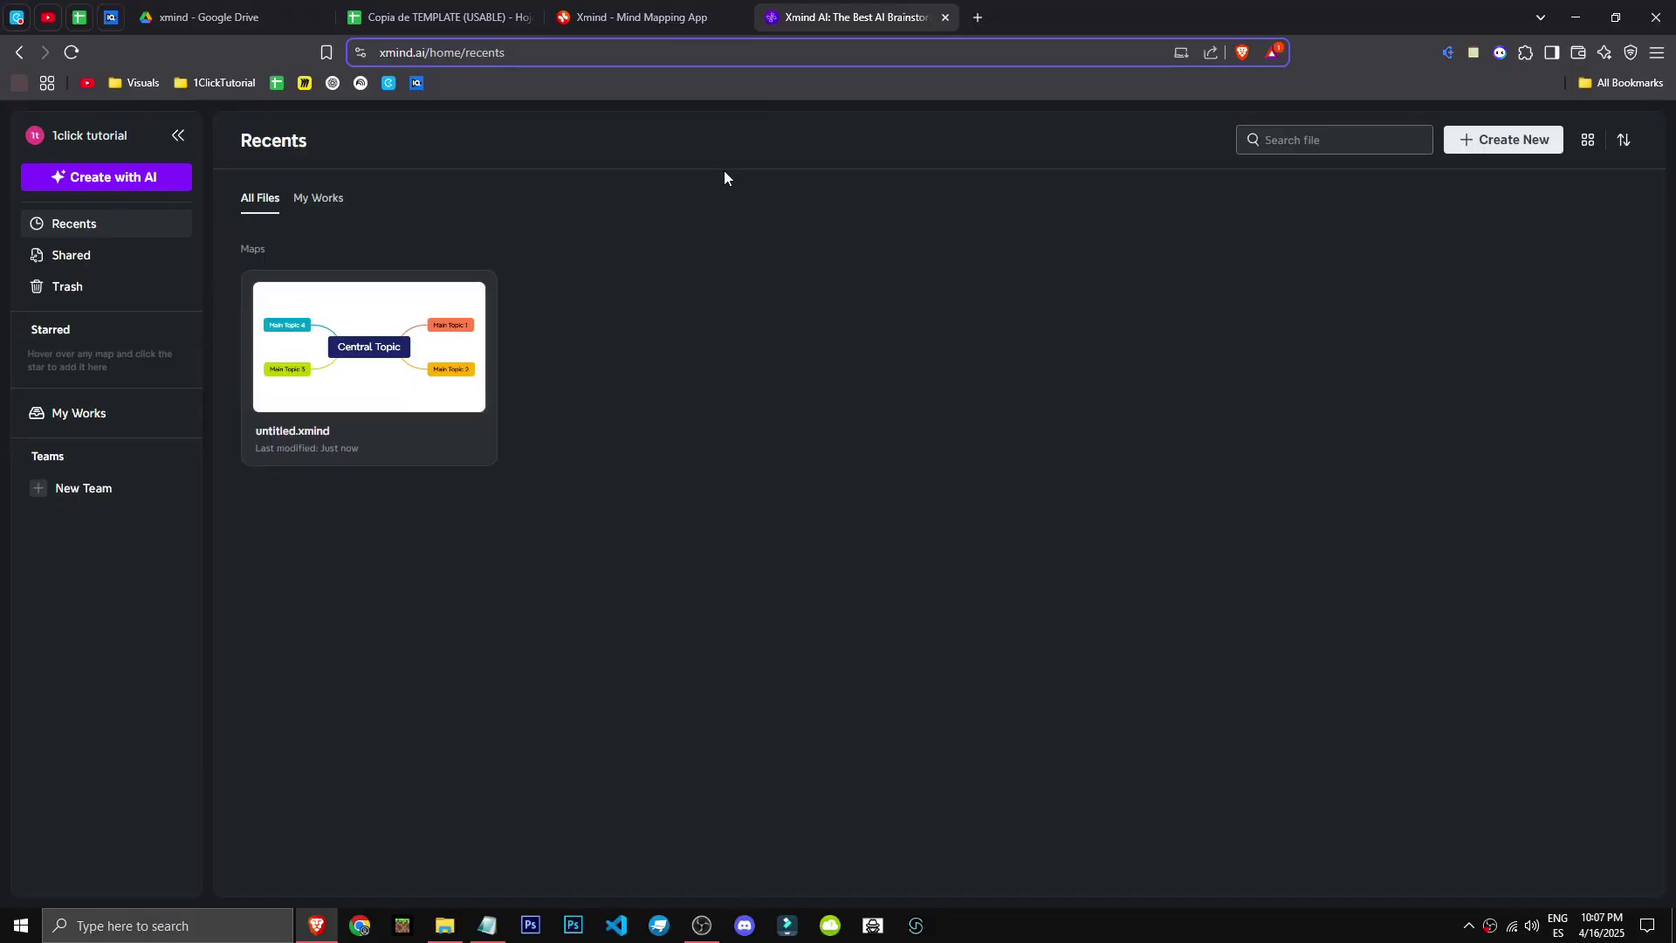
Start a new map with the Create with AI option and check the short-text source's character limit.
click(1531, 142)
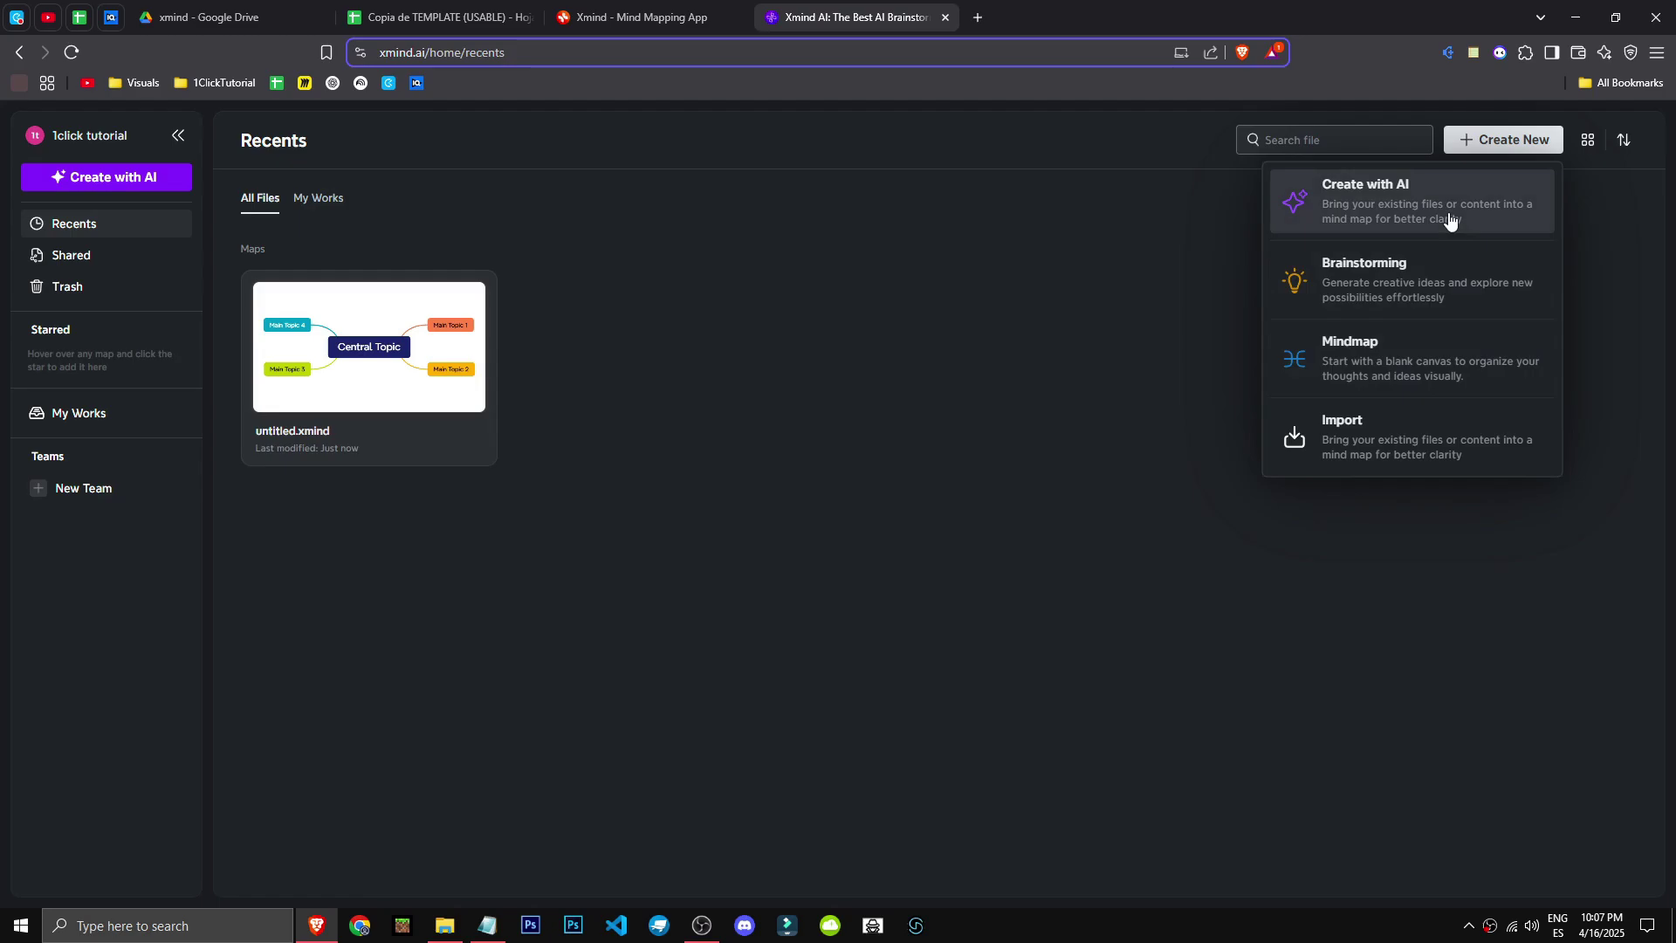
click(1450, 221)
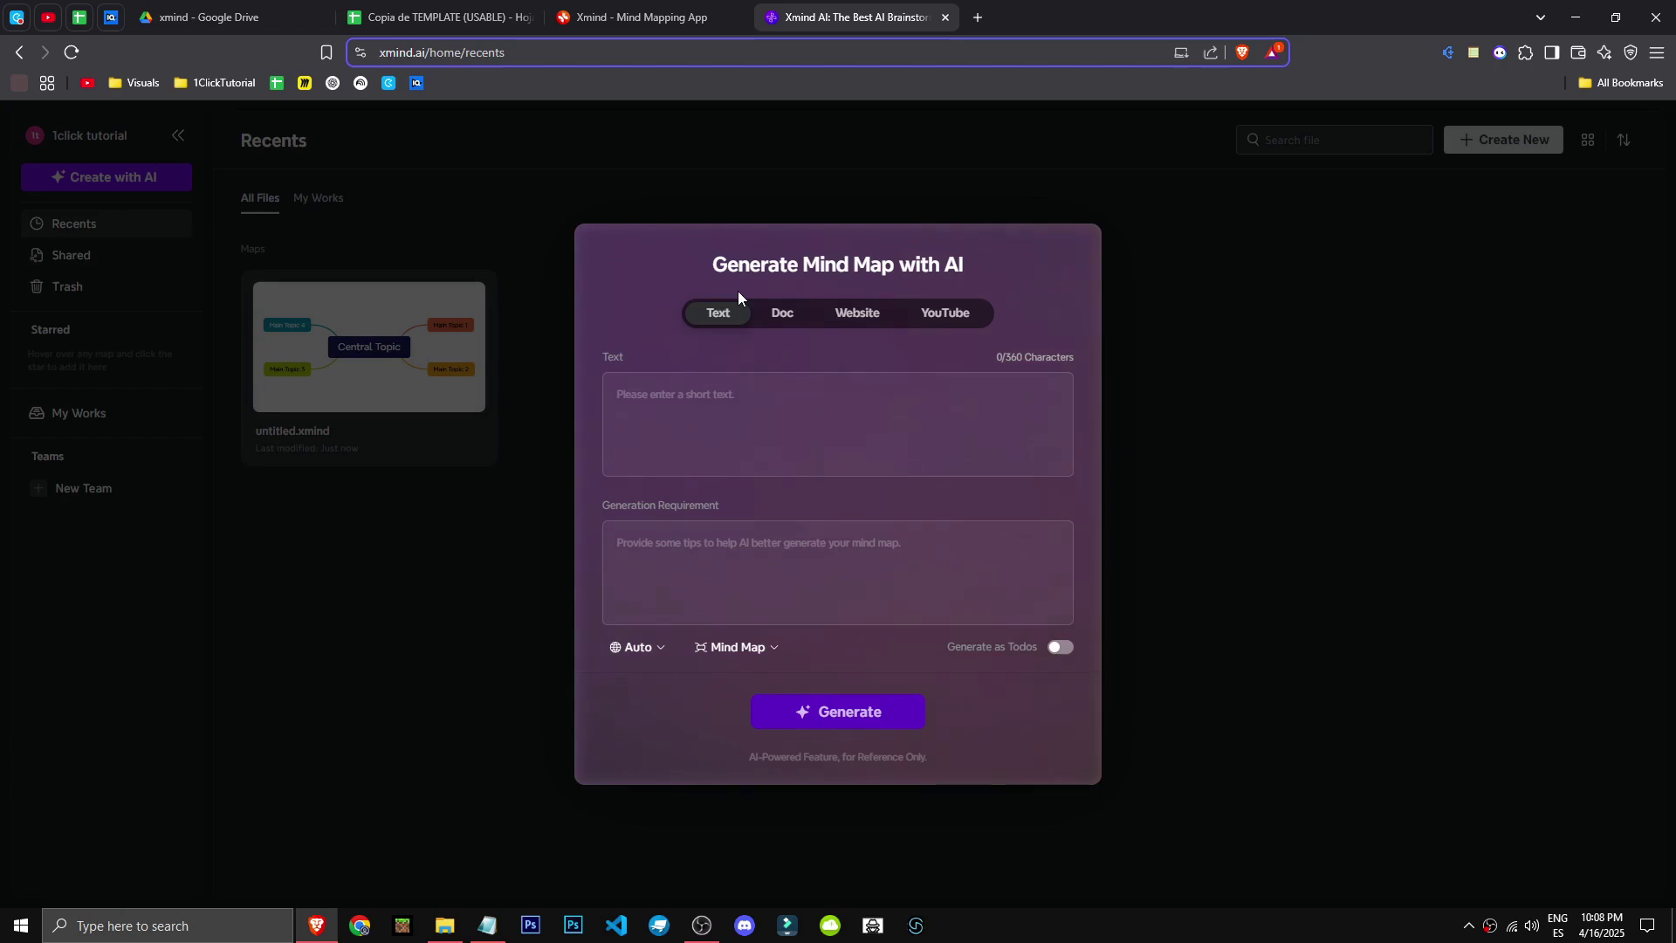
click(785, 405)
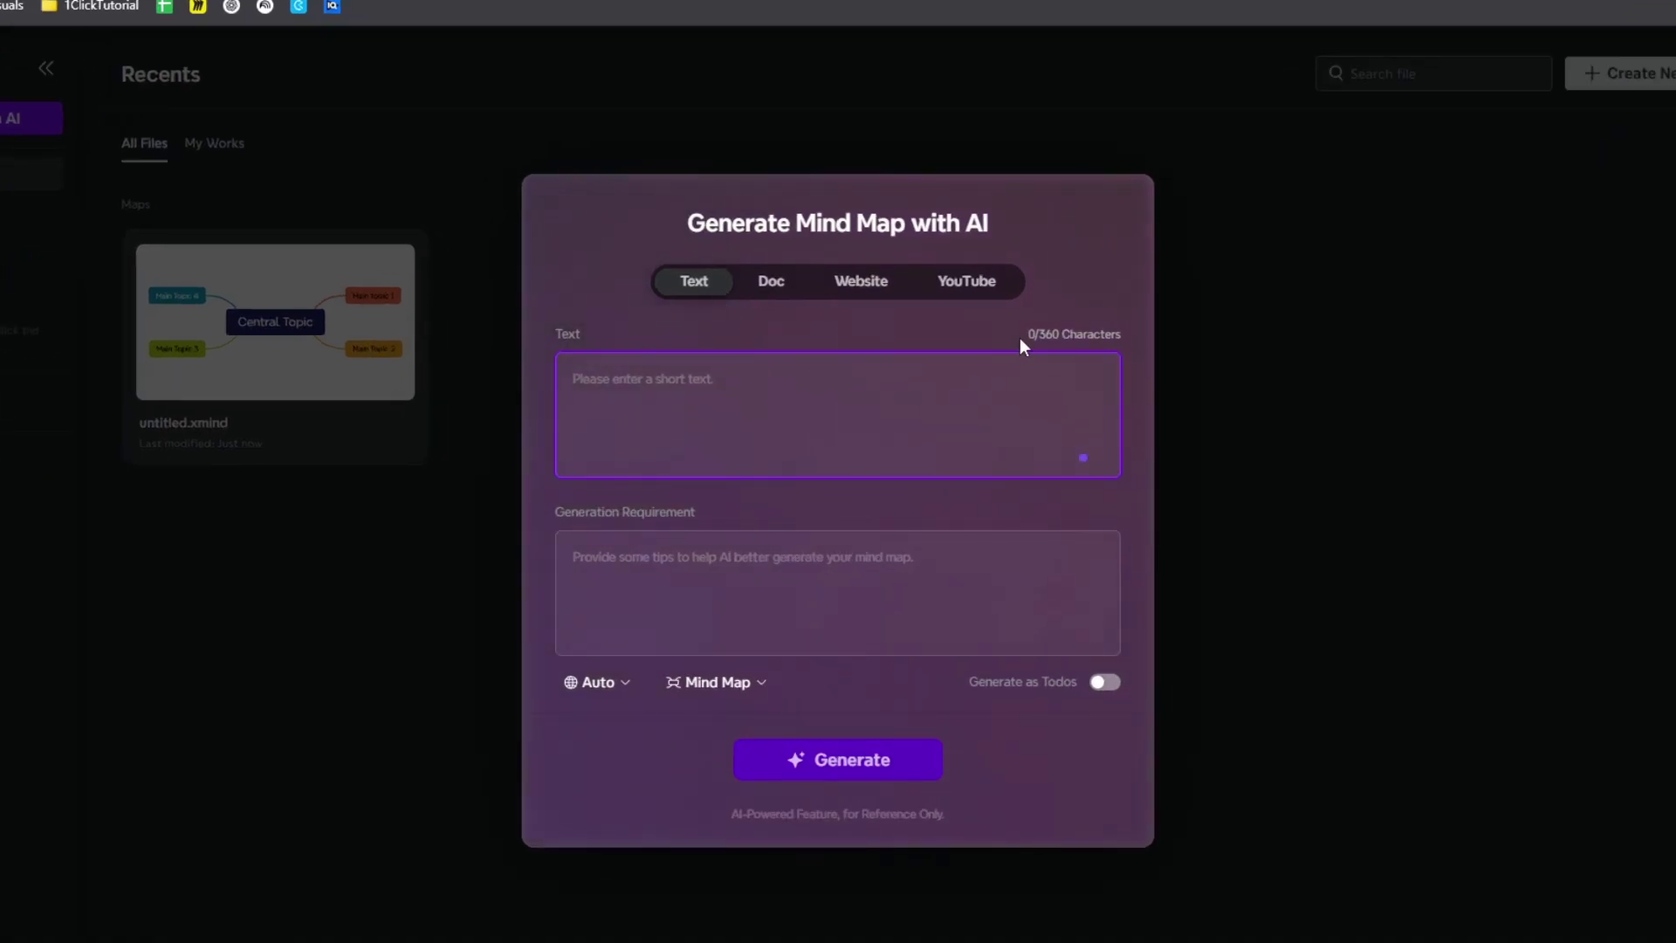
drag(1026, 336, 1092, 333)
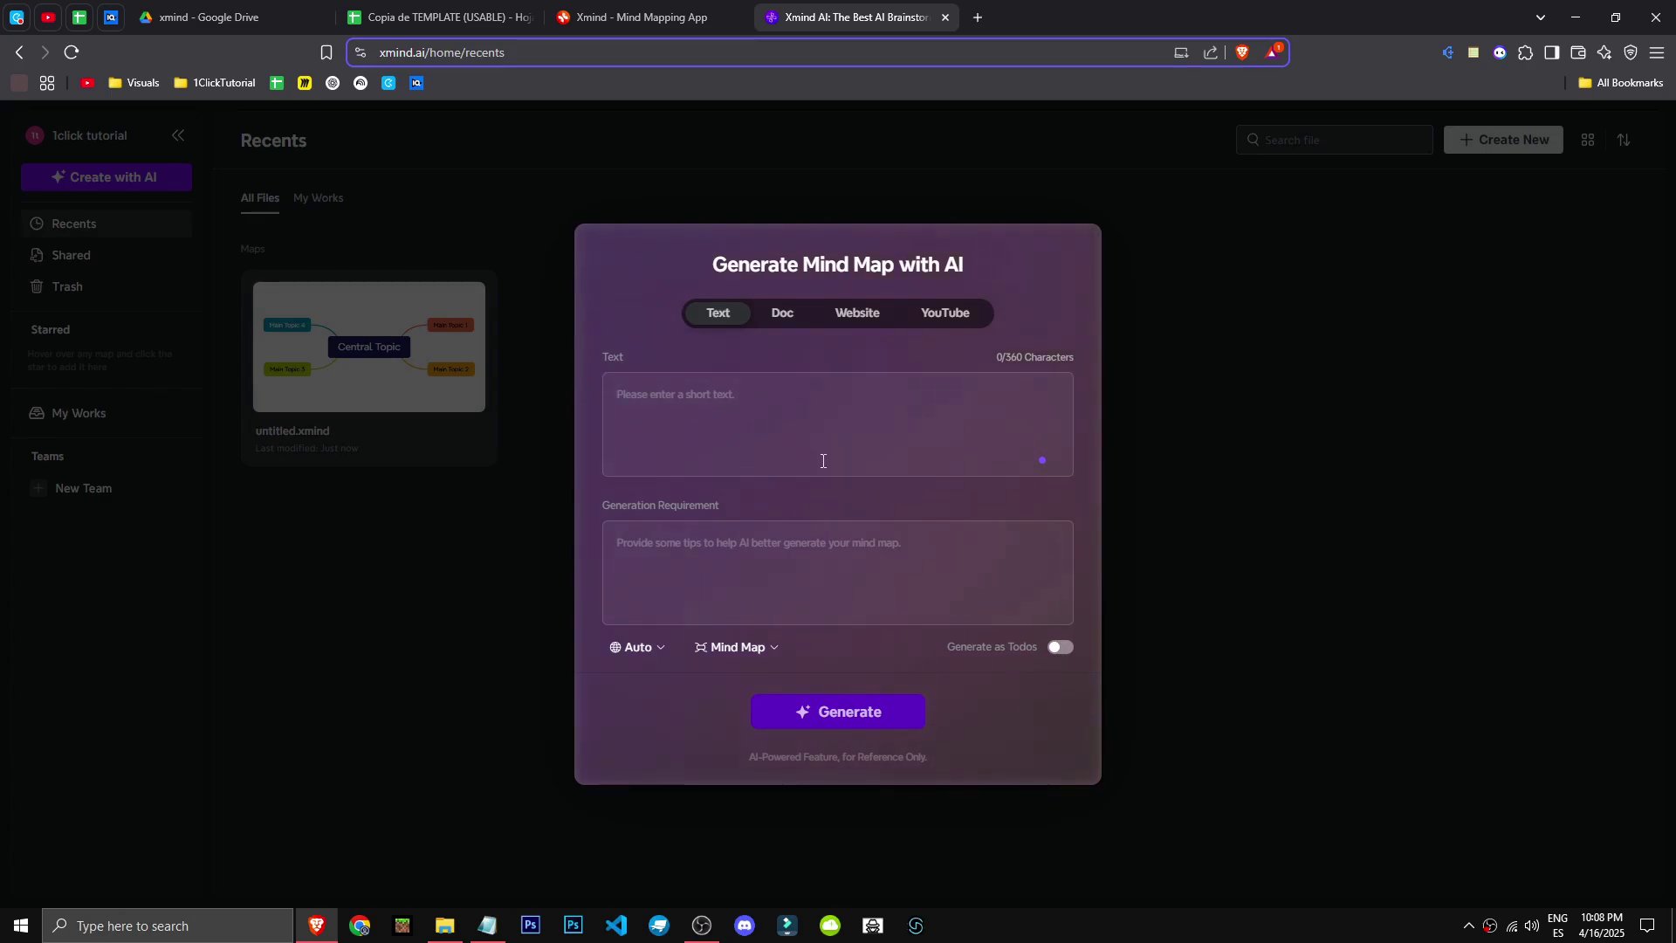
Set the AI map's structure to Logic Chart and its language to English.
click(735, 651)
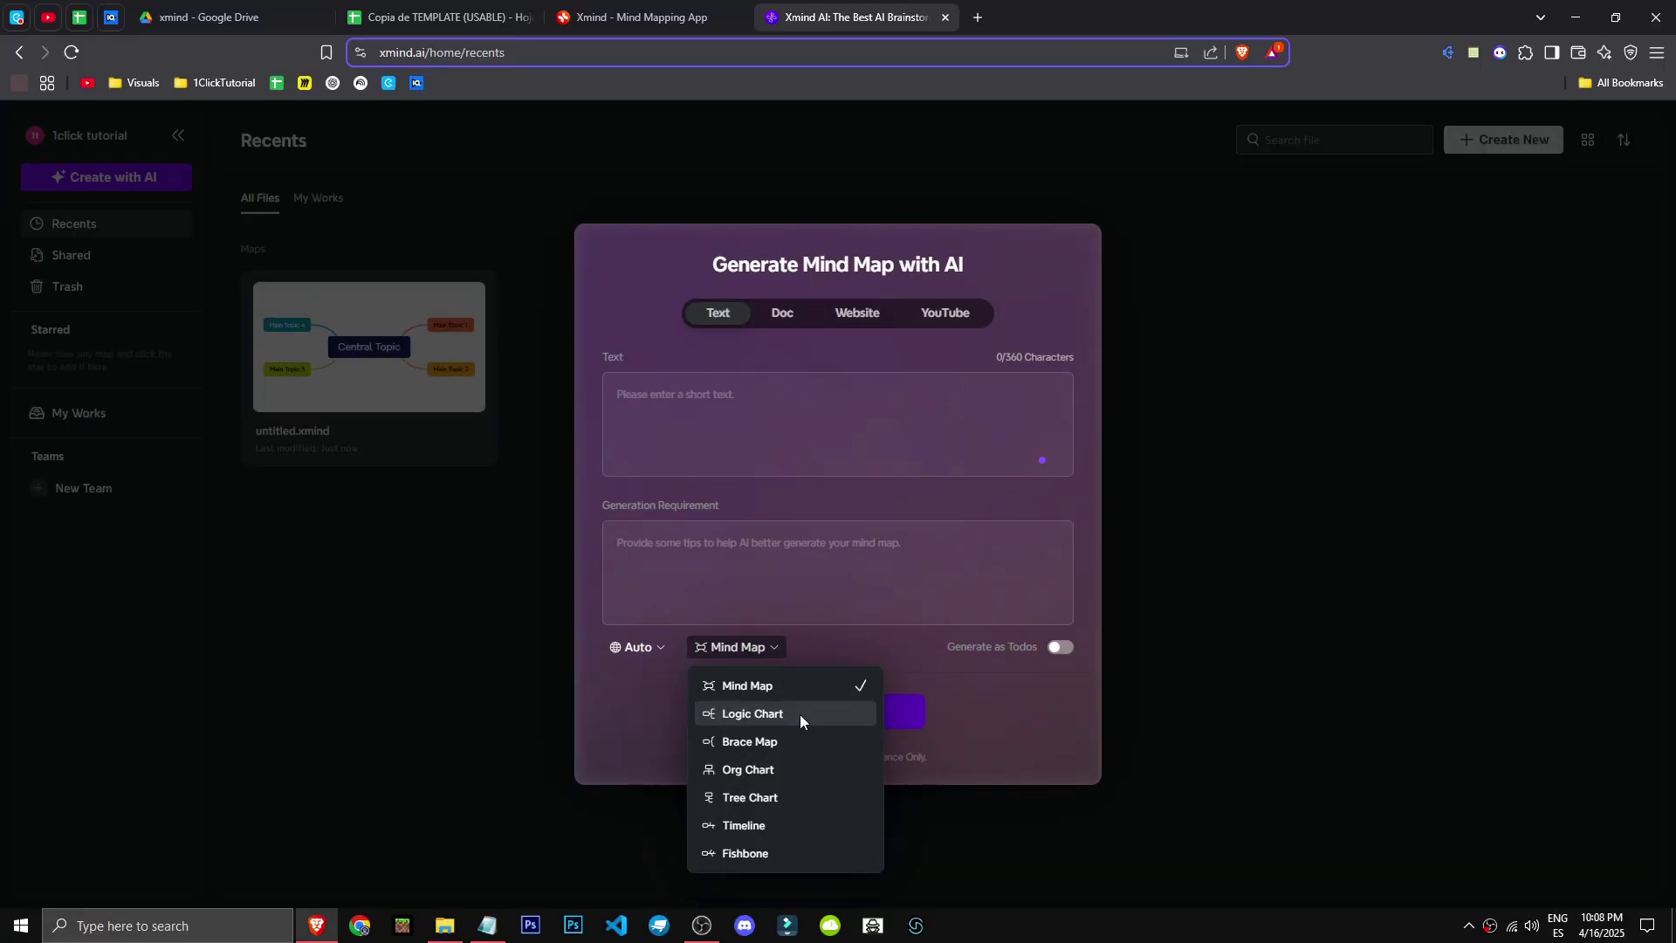
click(792, 761)
click(618, 685)
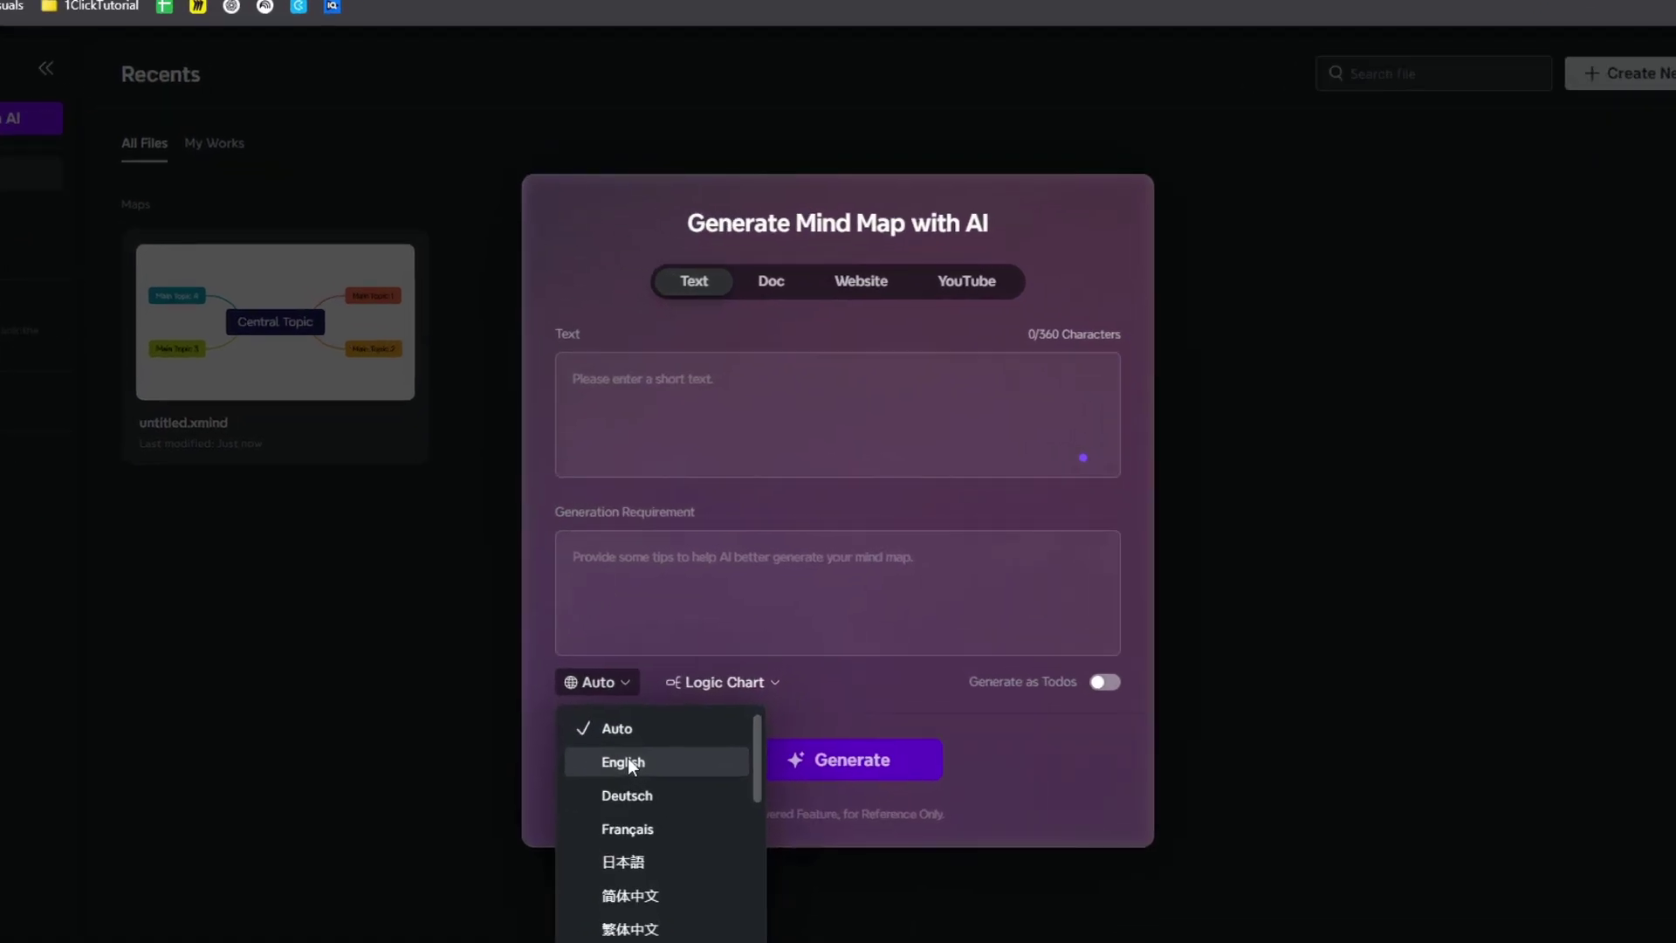
click(677, 714)
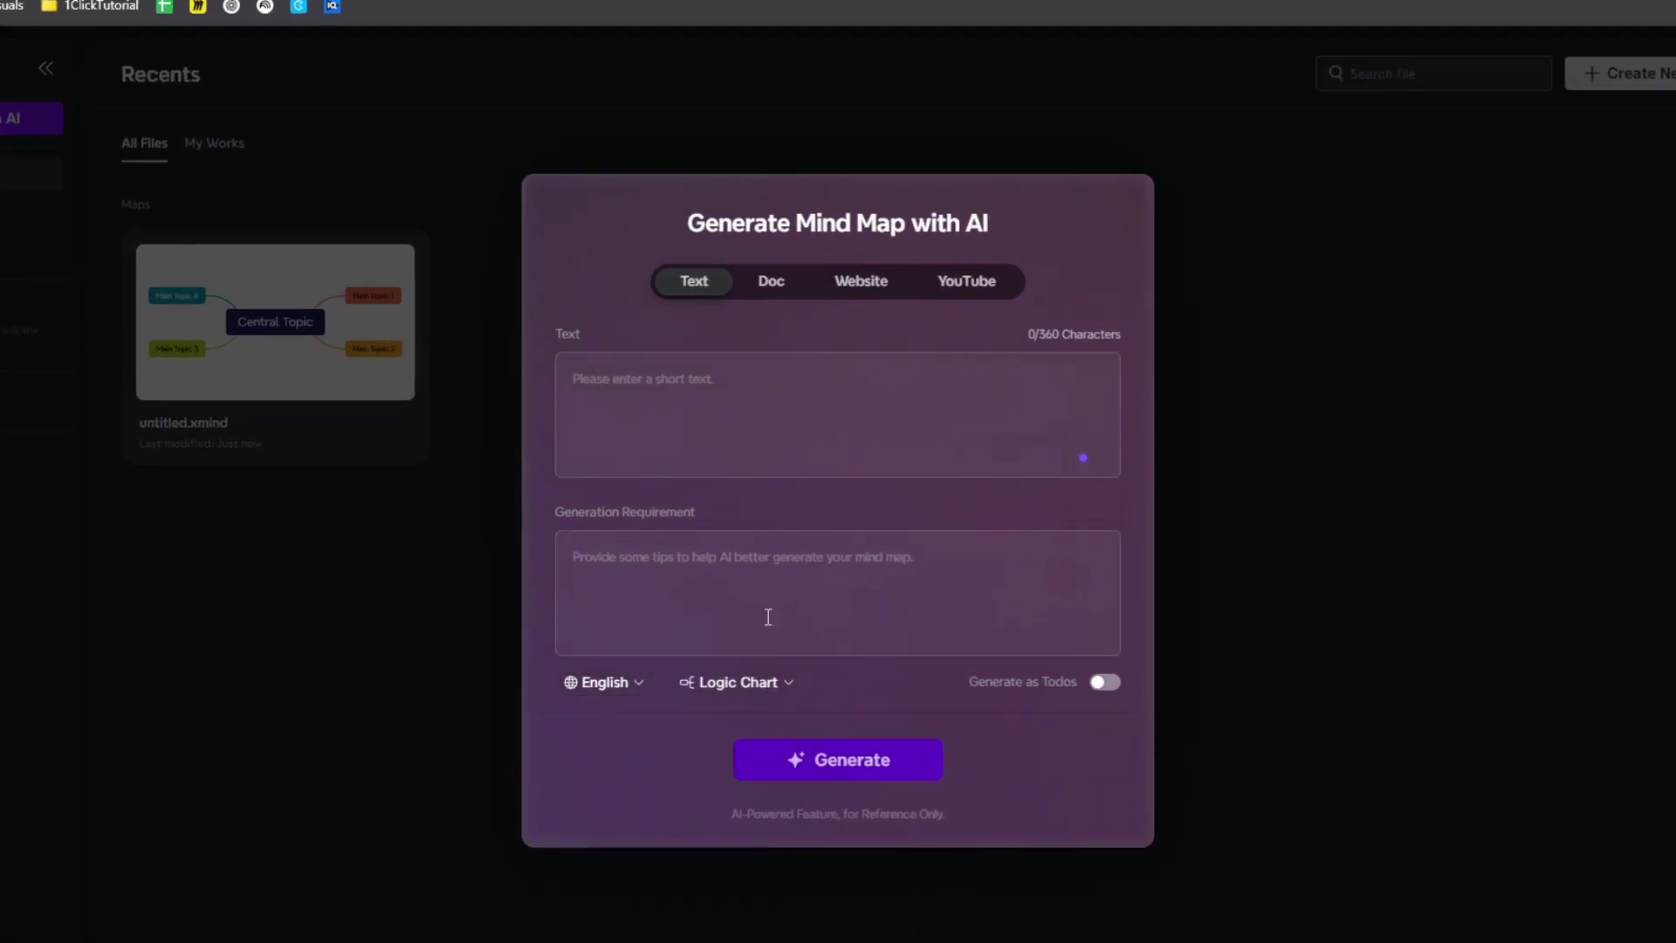
click(954, 301)
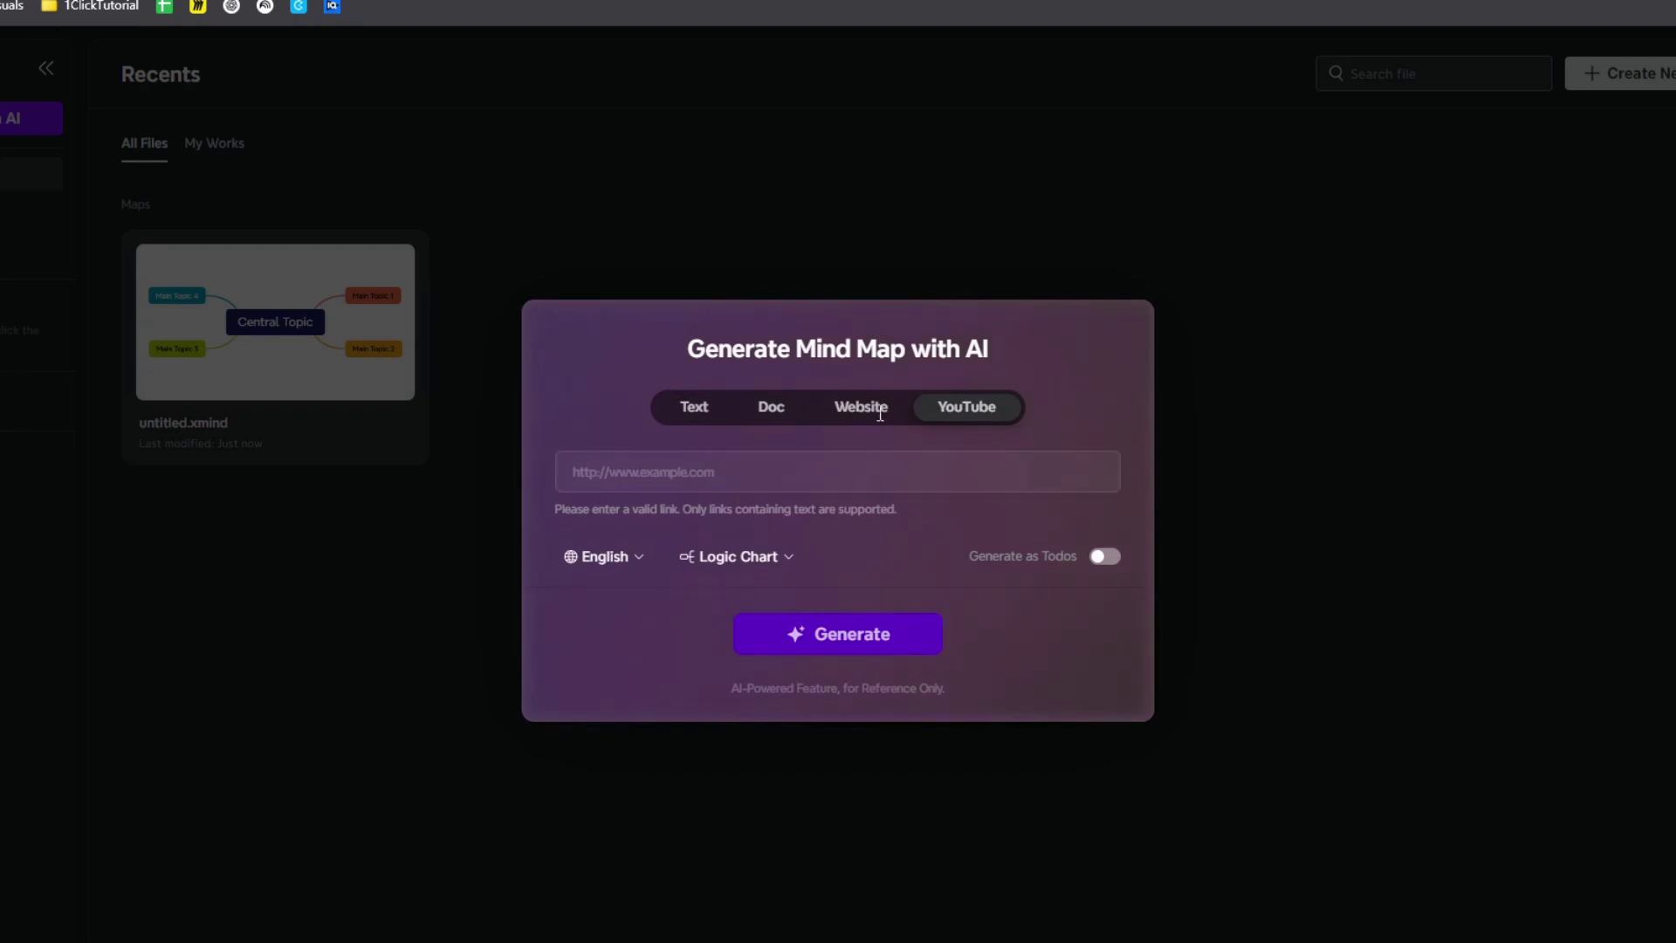
click(770, 407)
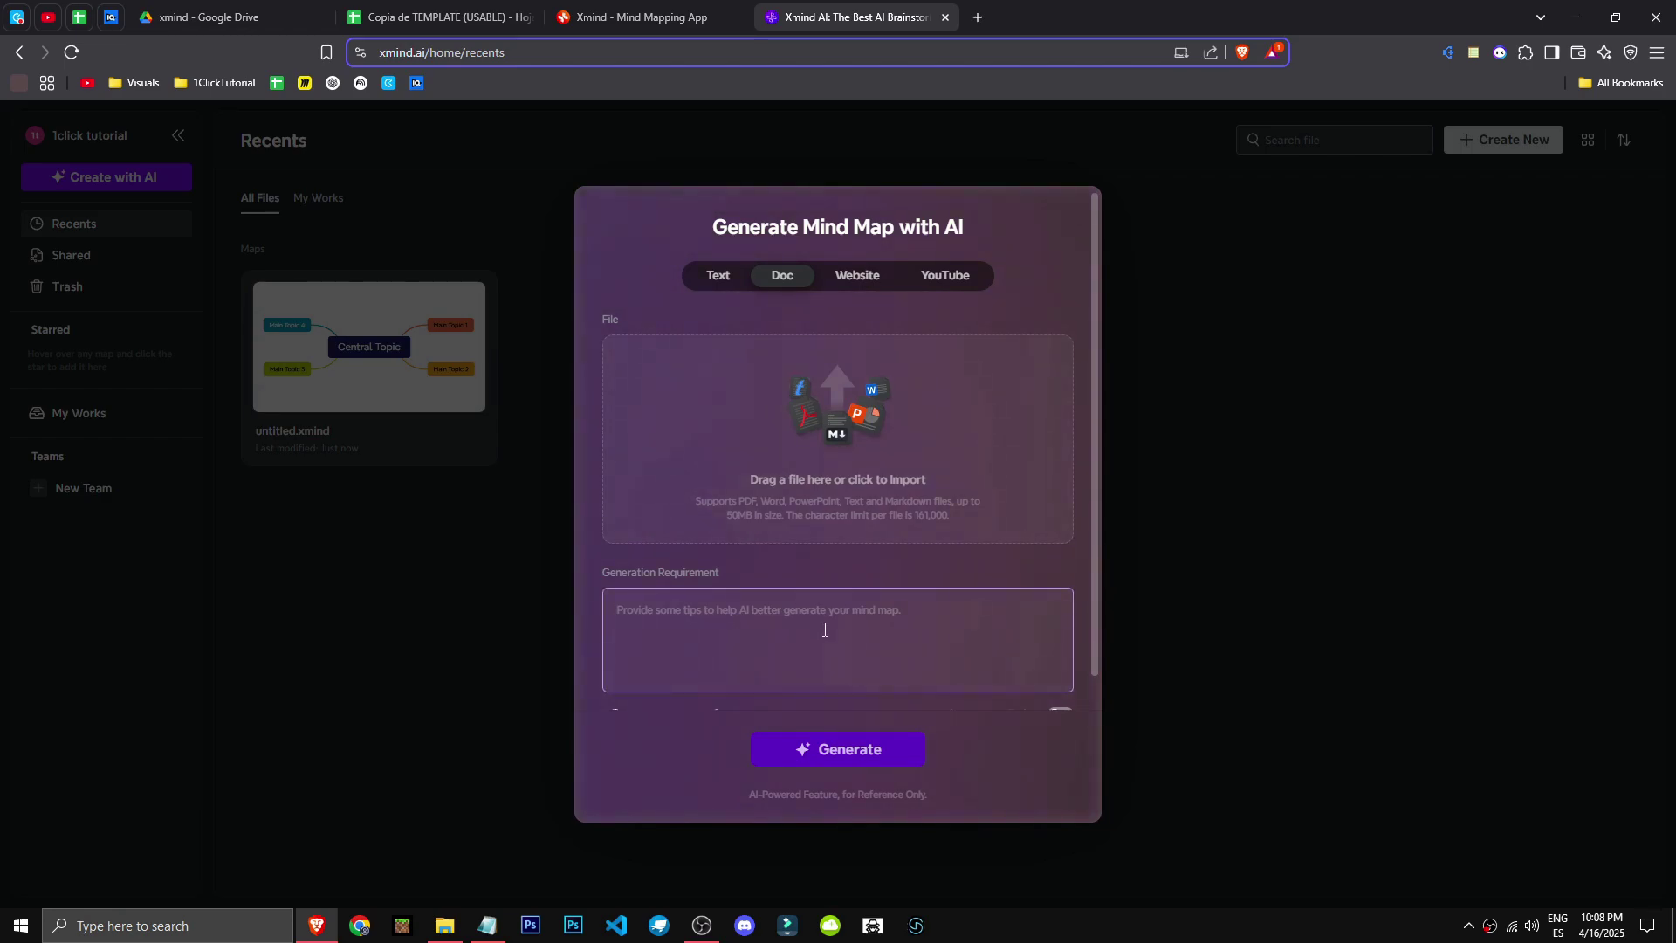
click(948, 274)
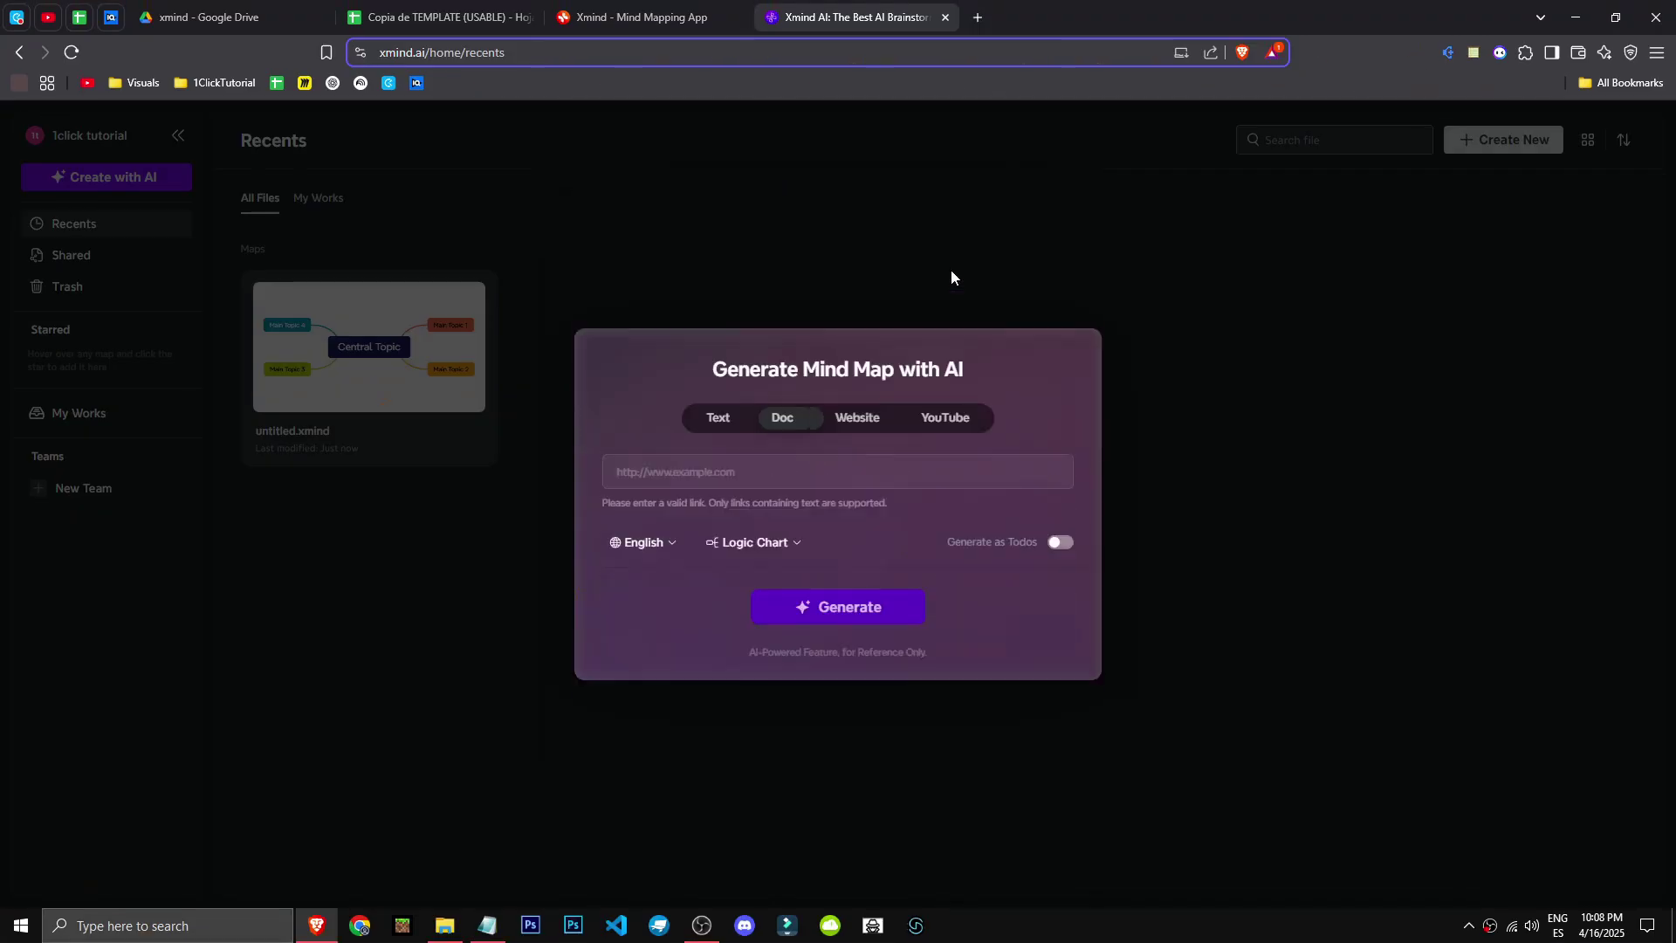
click(783, 464)
key(super+v)
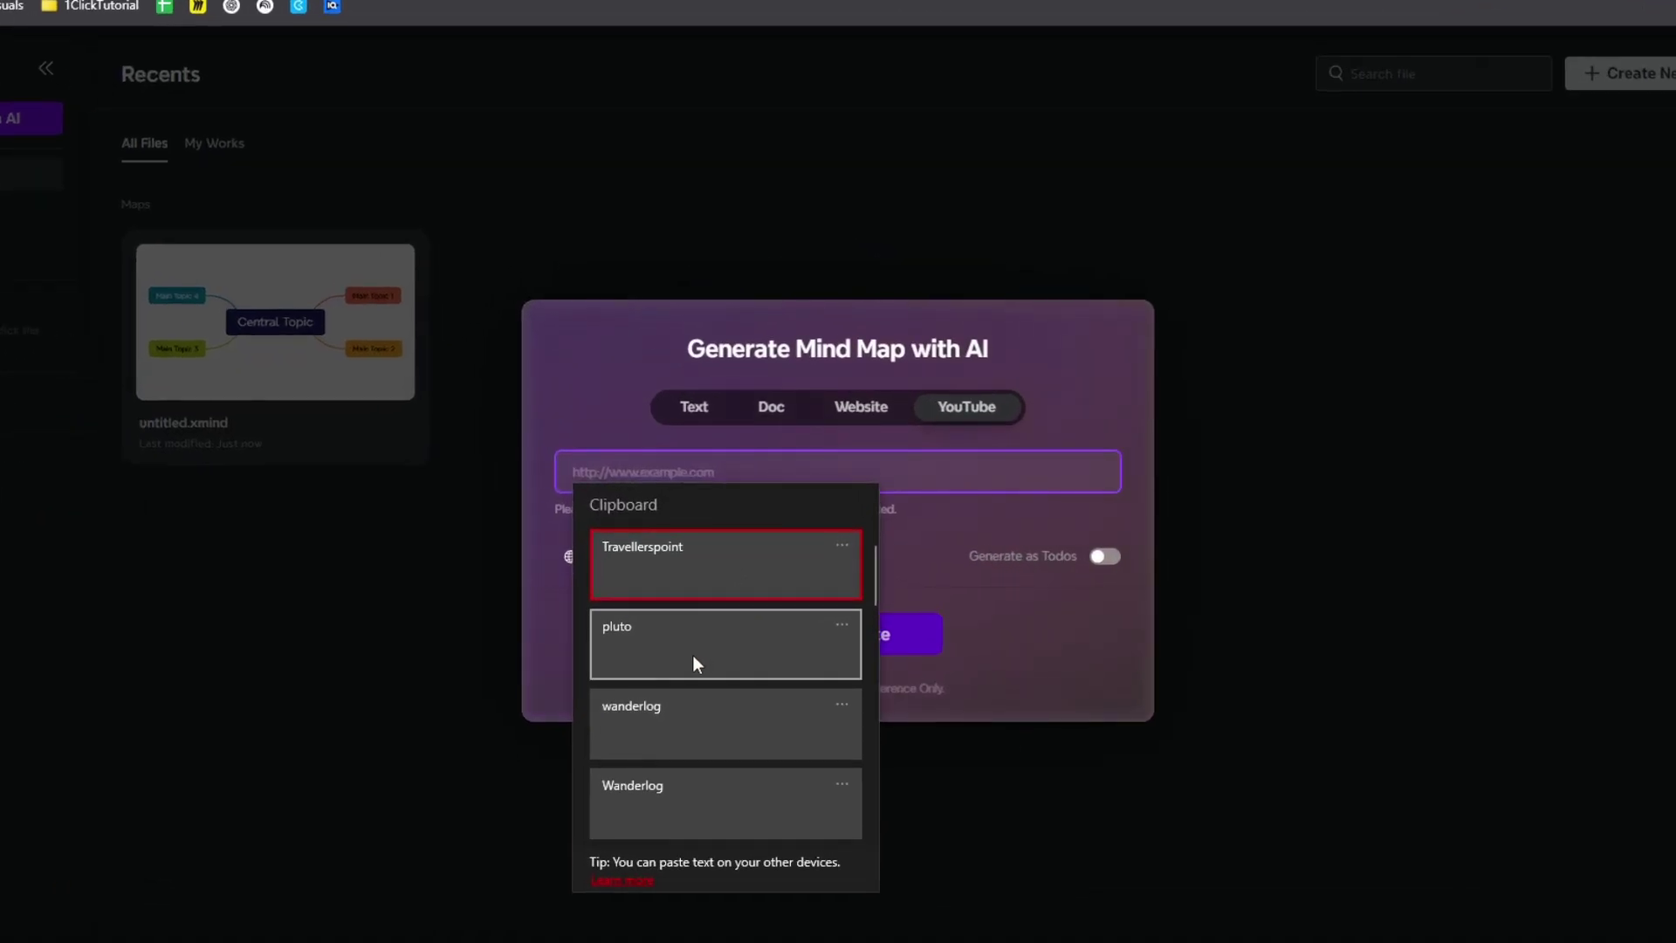
scroll(700, 725, down, 5)
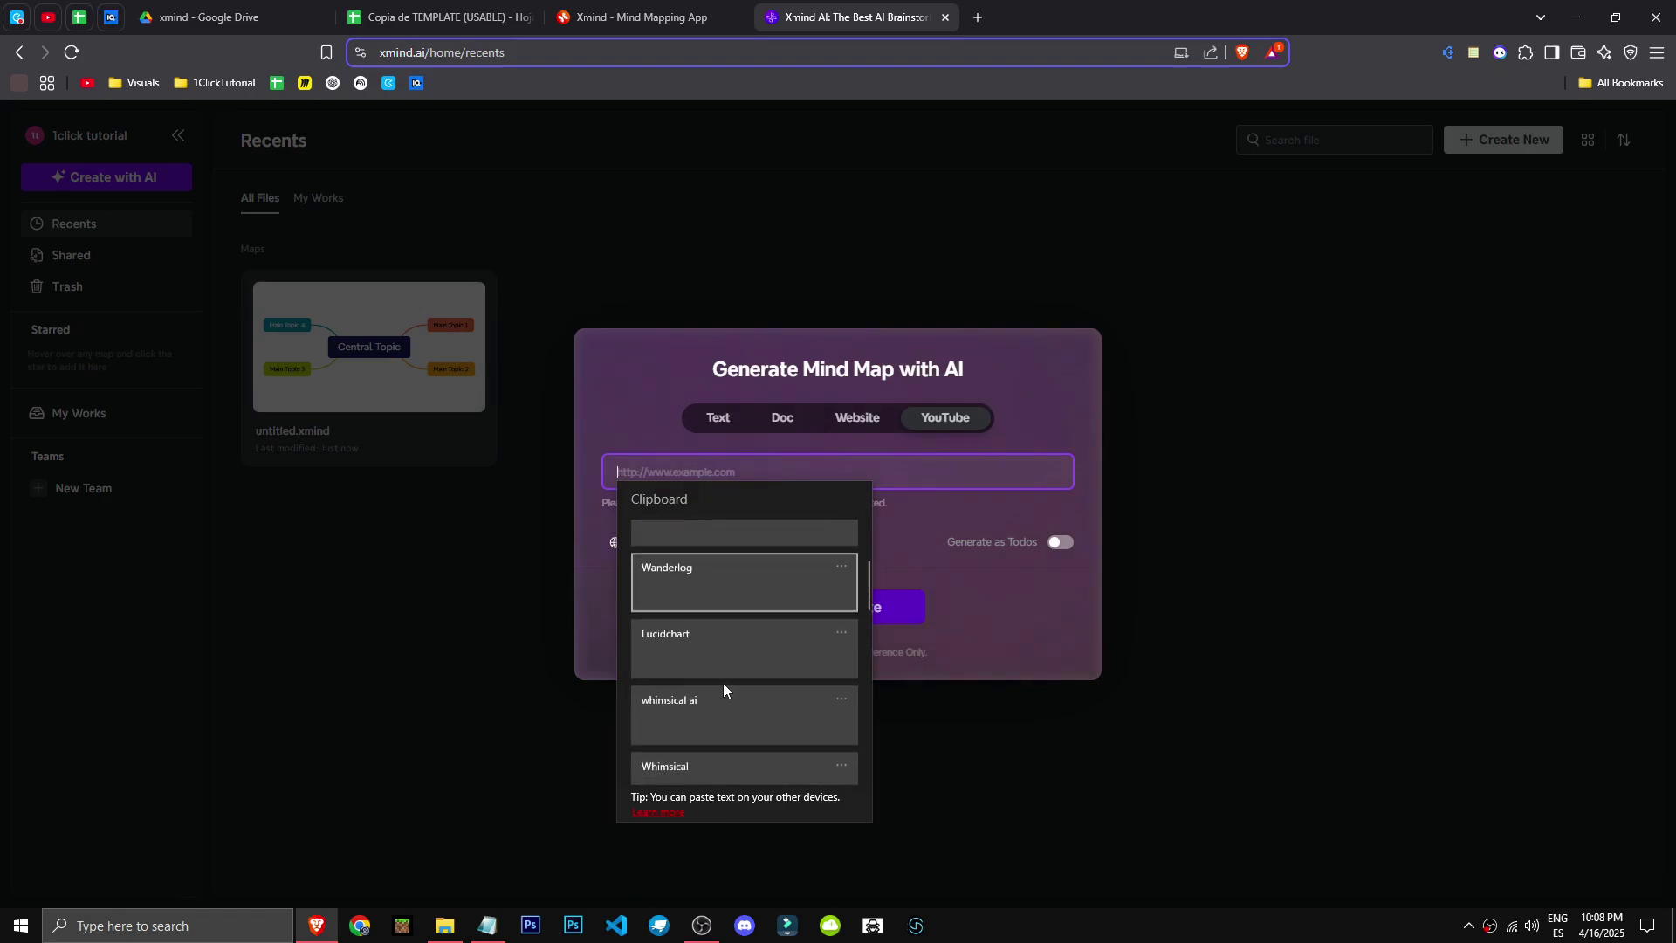
scroll(723, 683, down, 5)
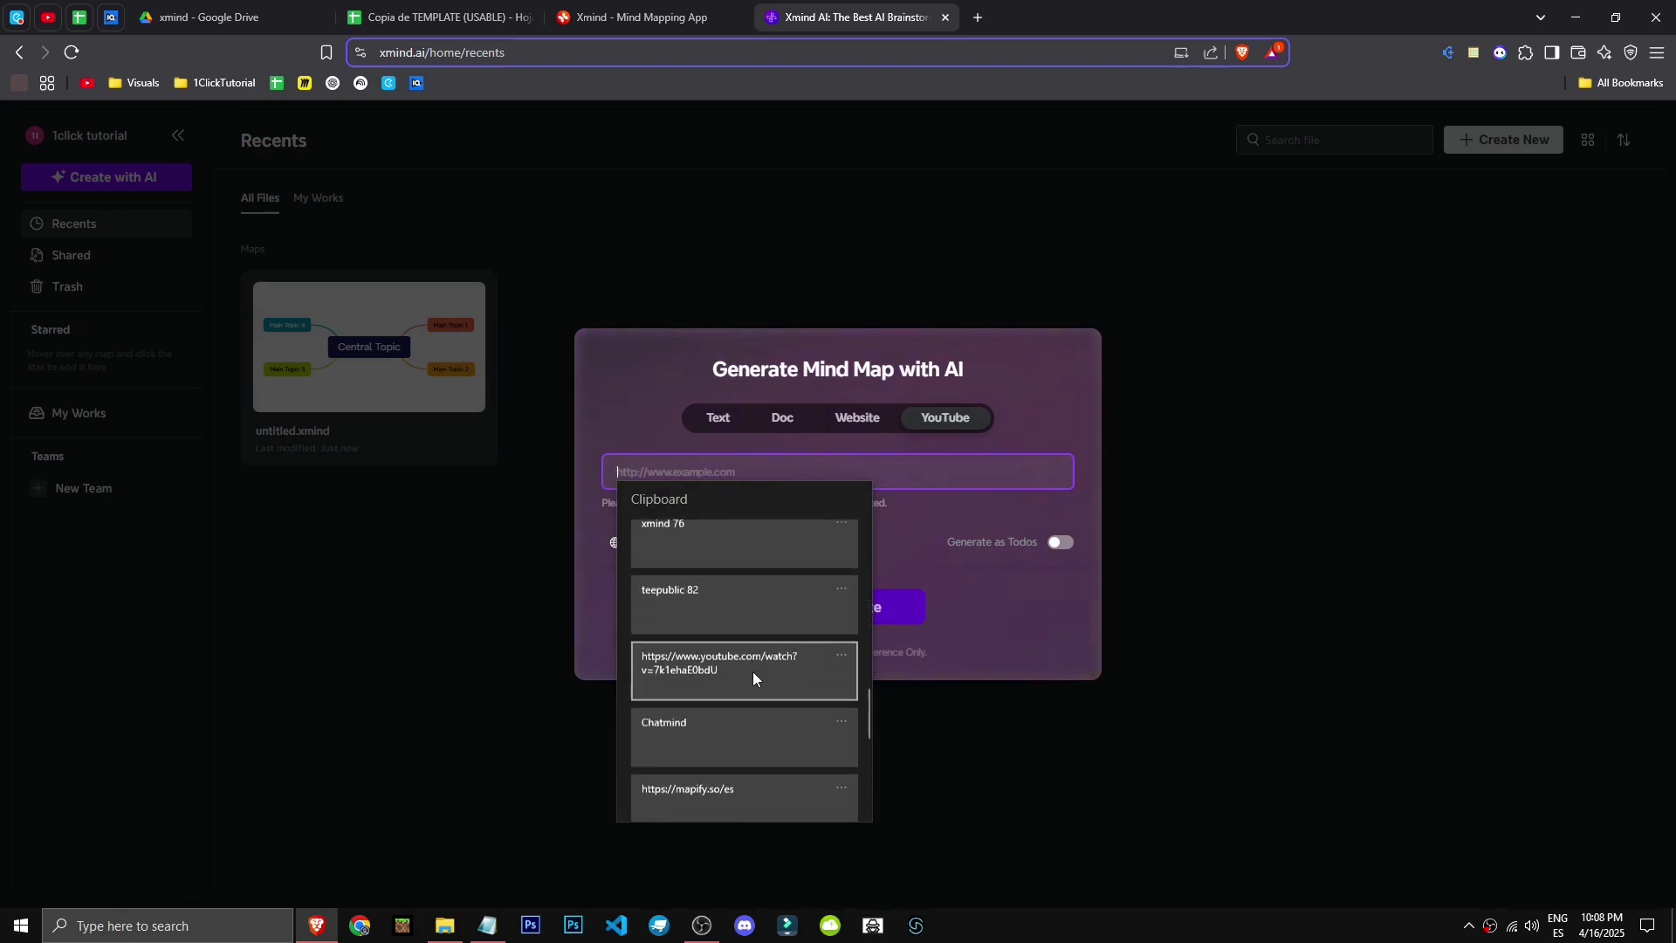
click(752, 672)
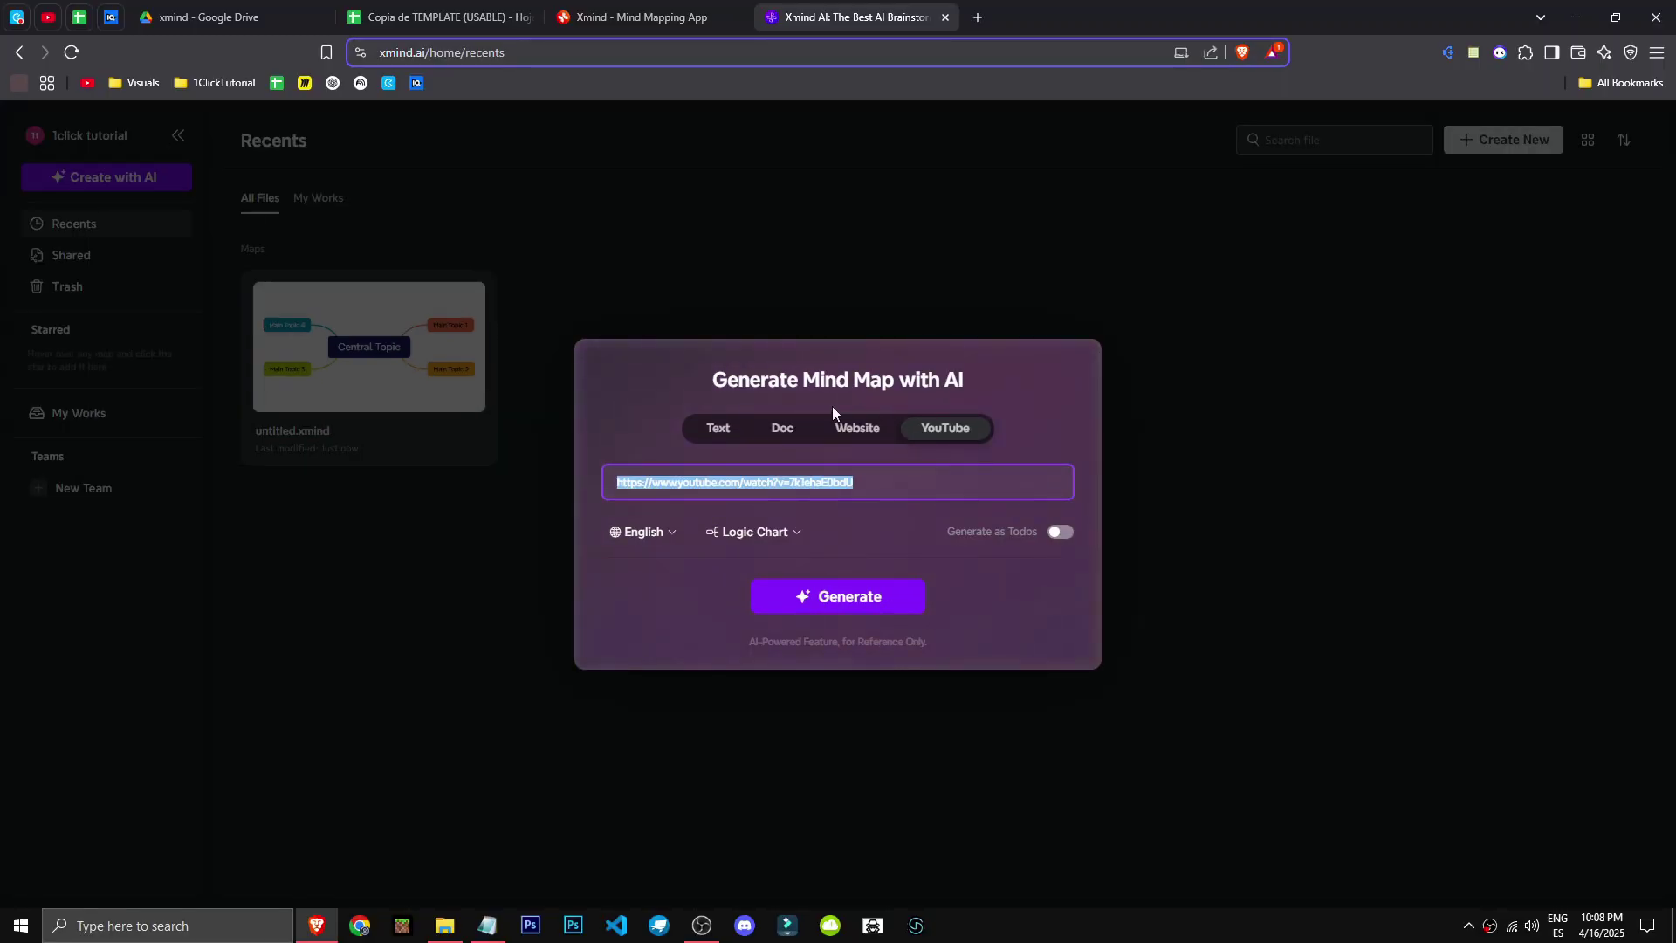
click(871, 600)
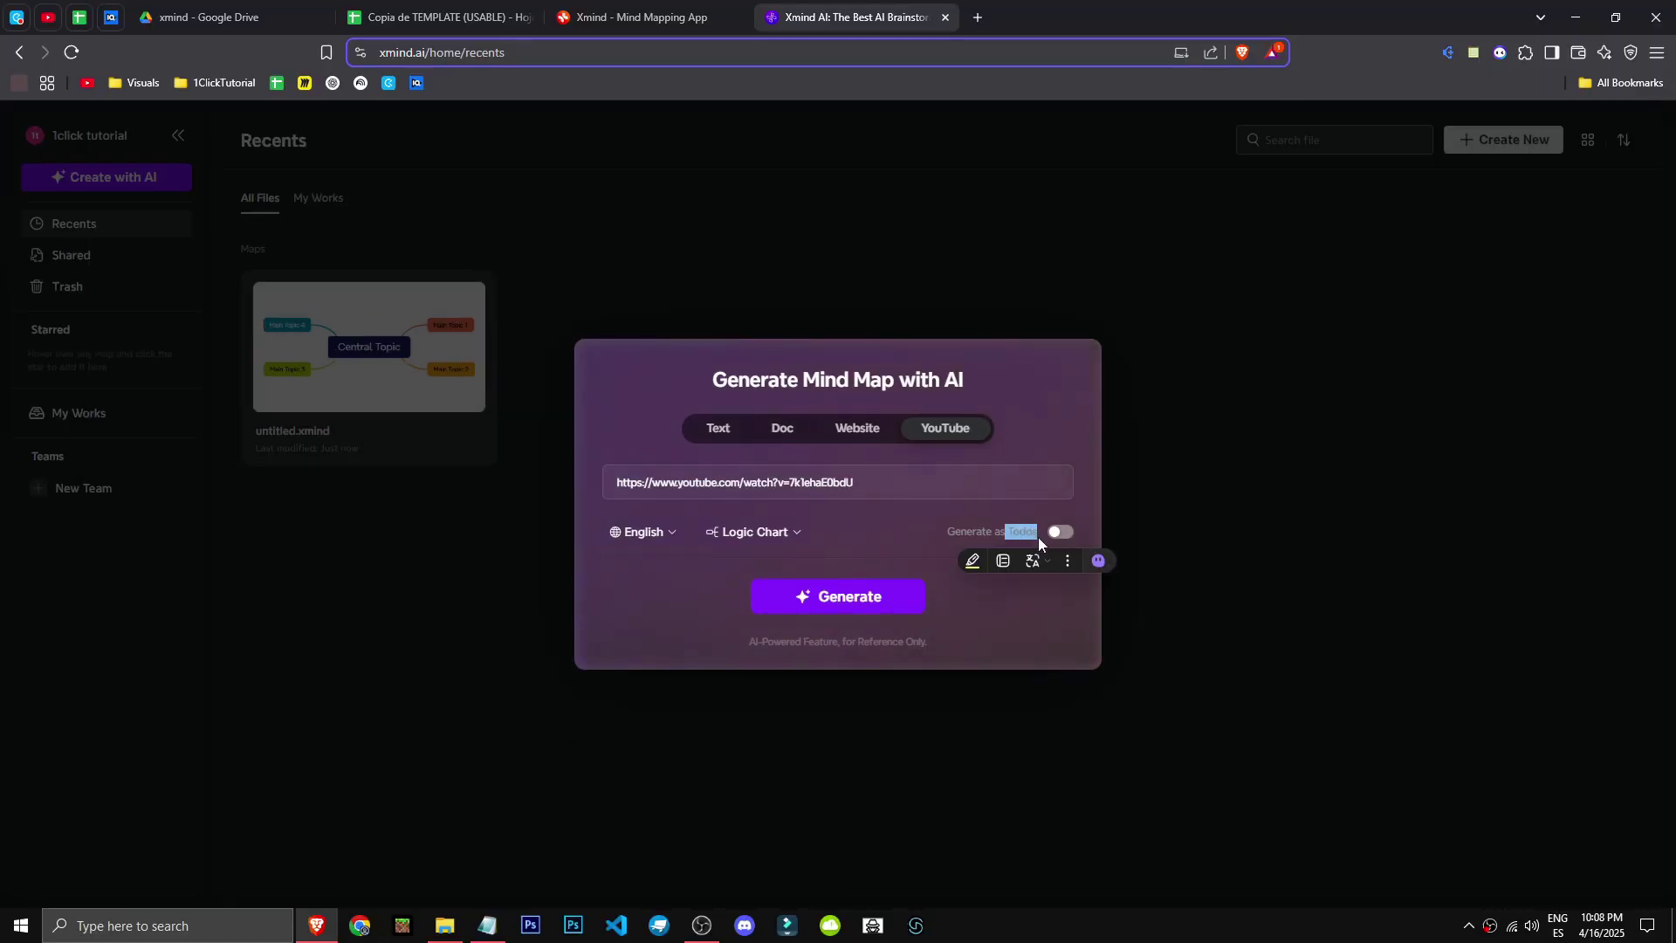
click(836, 604)
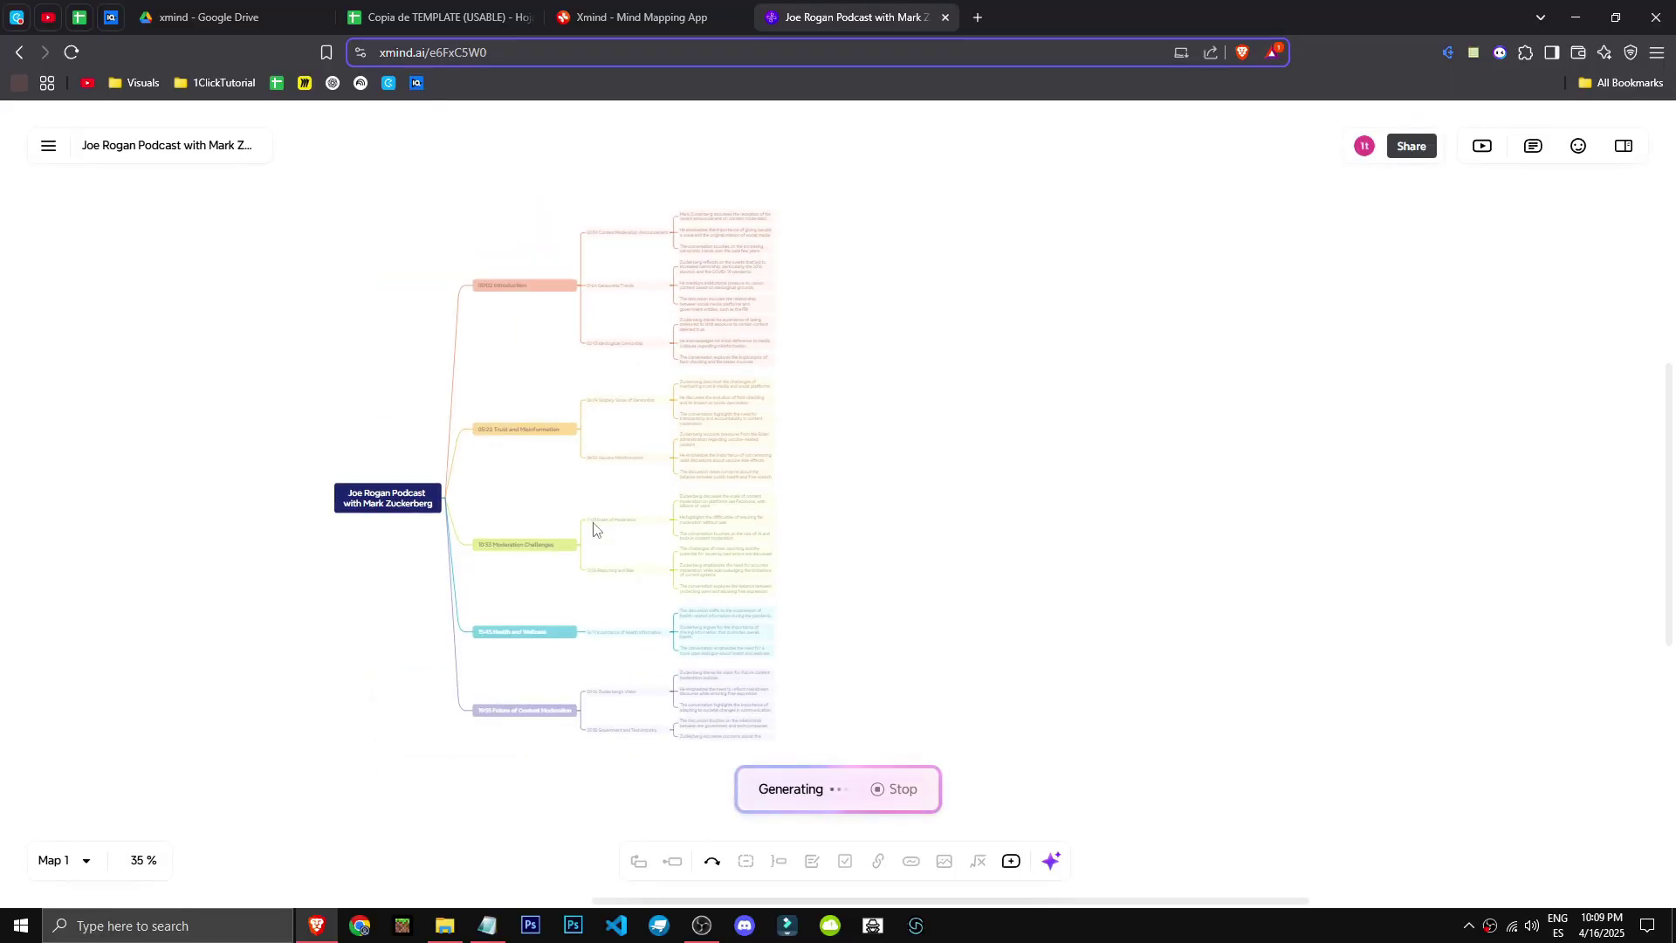
Examine the generated podcast map at 100 % zoom, from the Conclusion branch back up to the Introduction branch.
scroll(761, 278, up, 4)
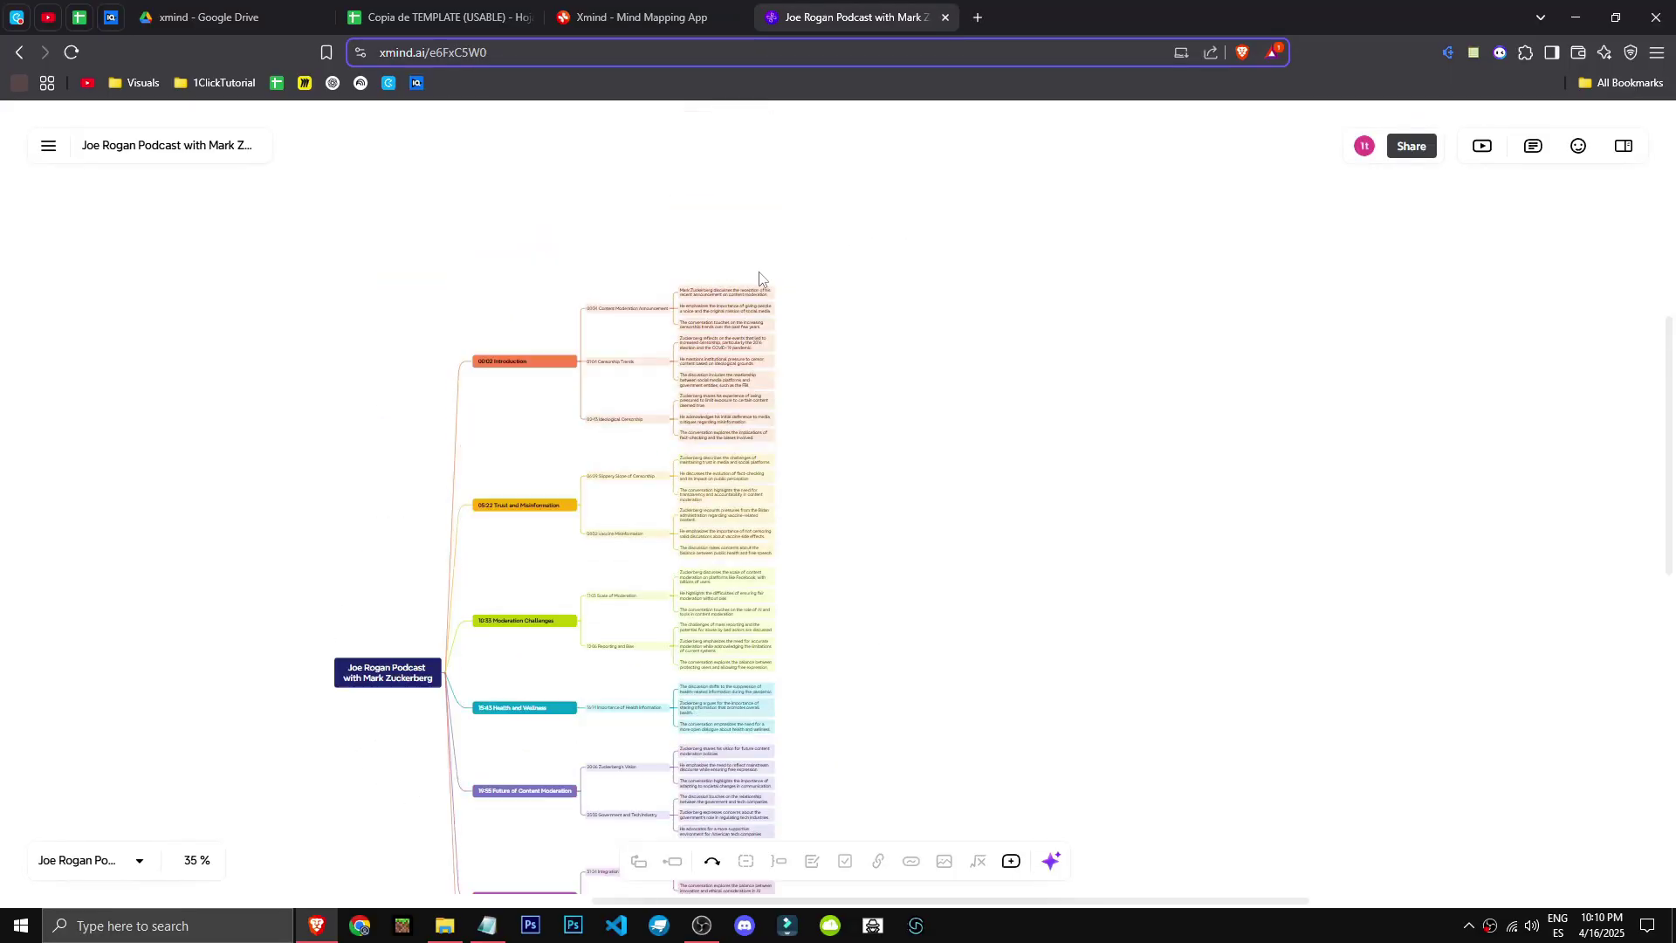
scroll(755, 288, down, 3)
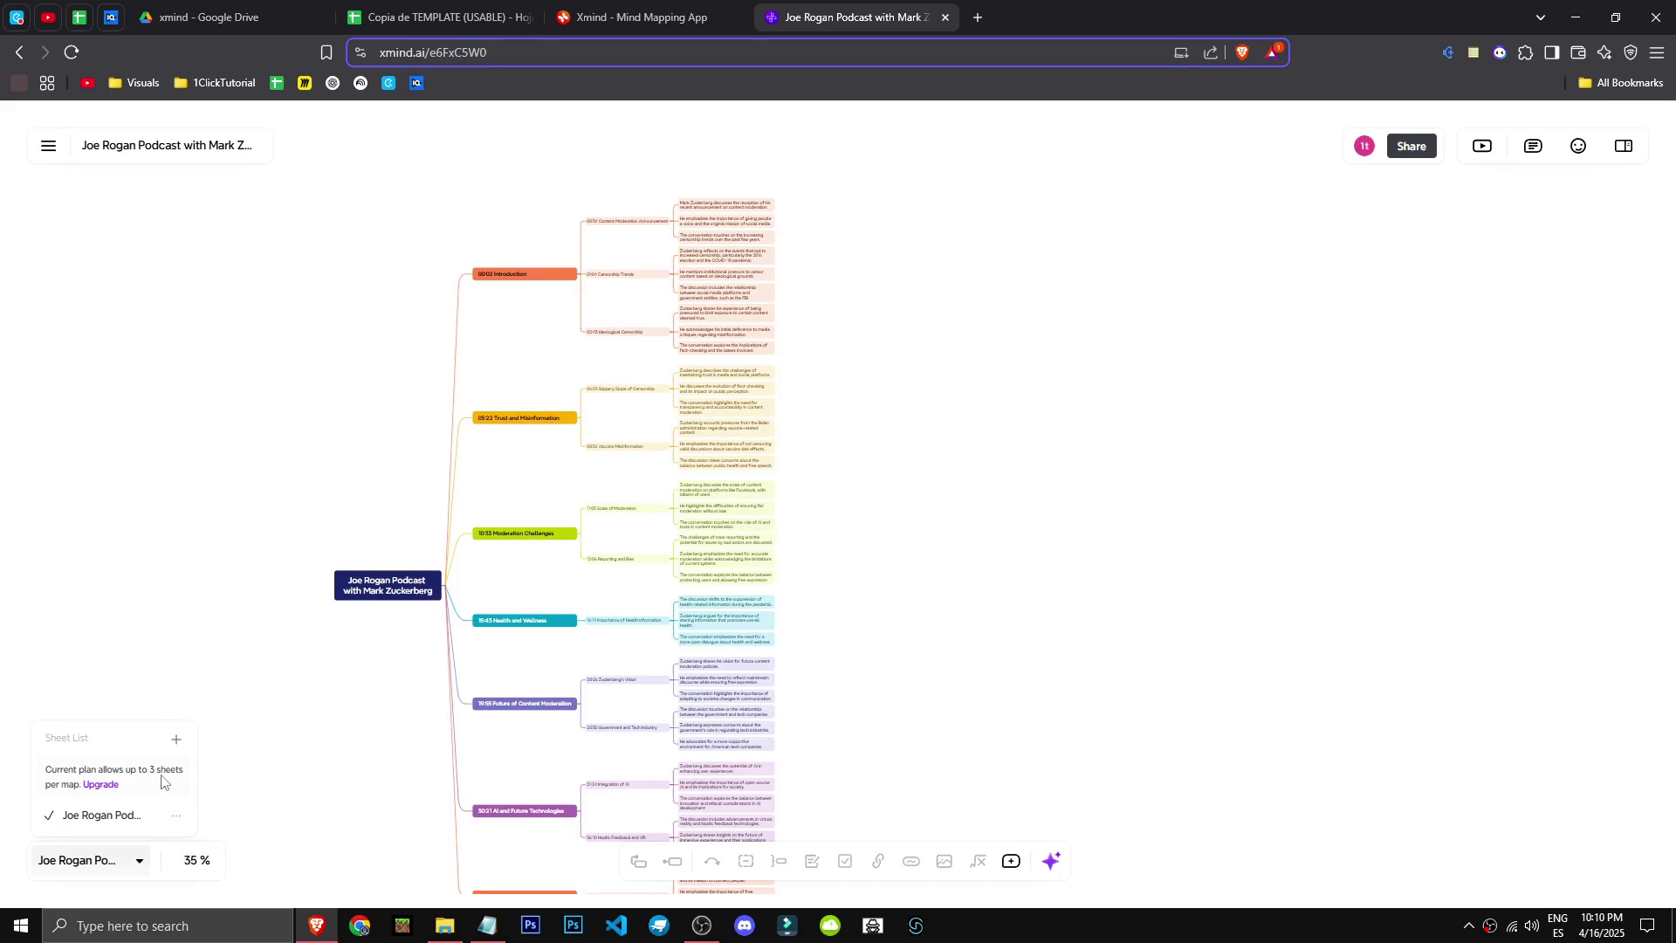
click(203, 863)
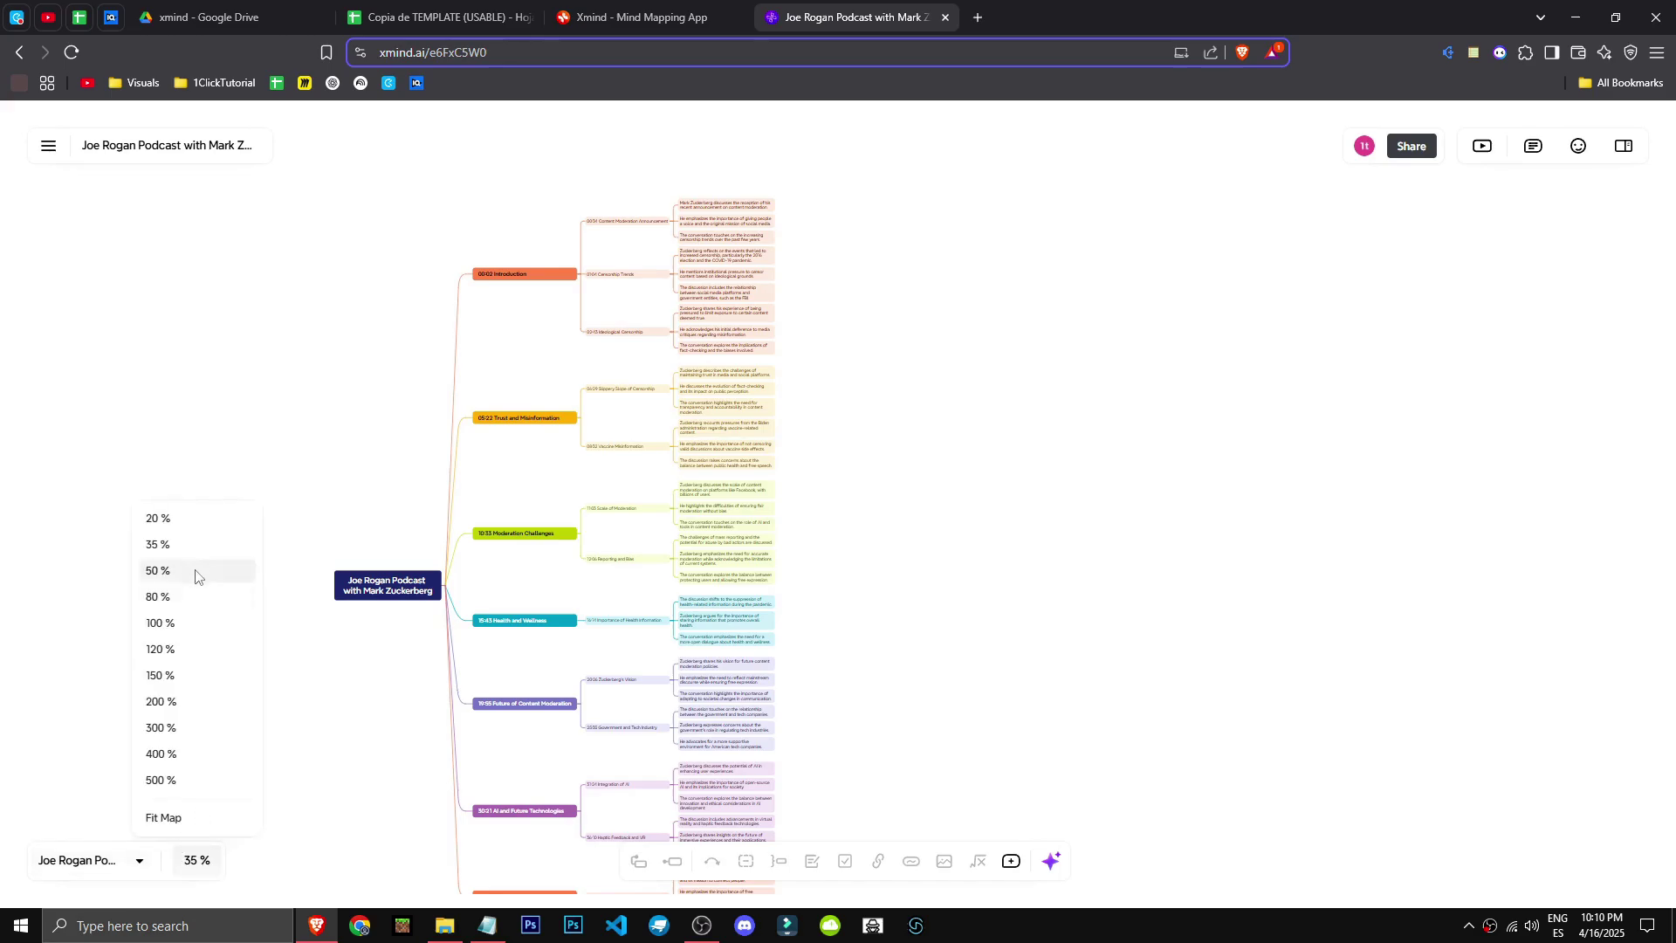
click(206, 623)
scroll(474, 602, down, 5)
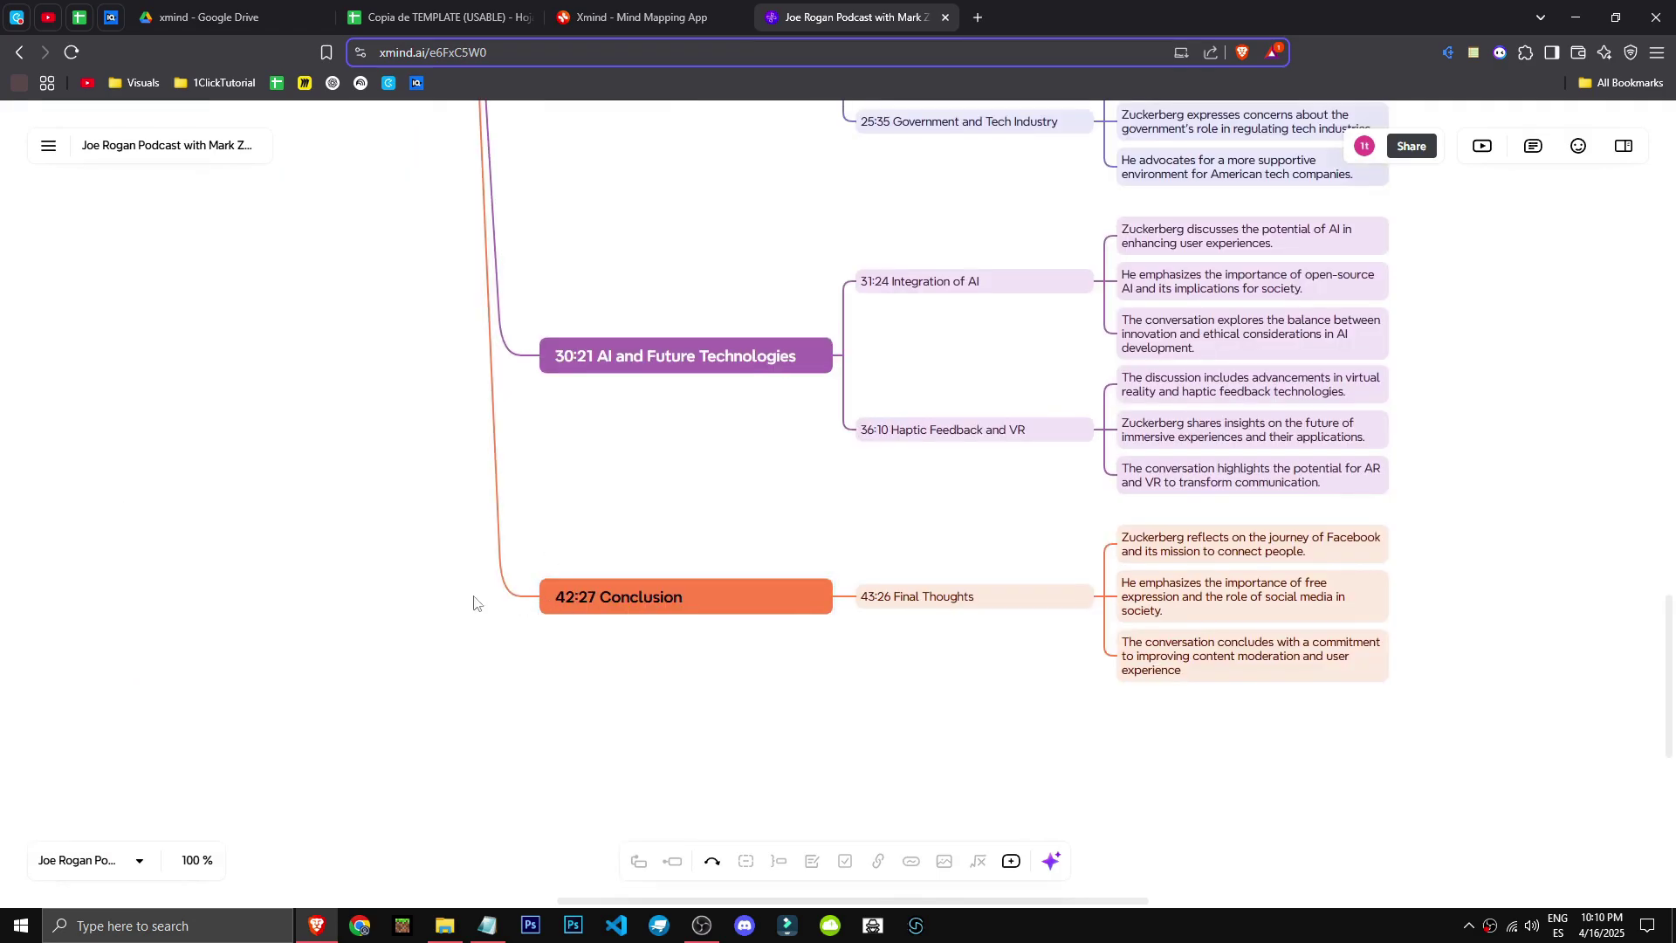
scroll(474, 602, up, 10)
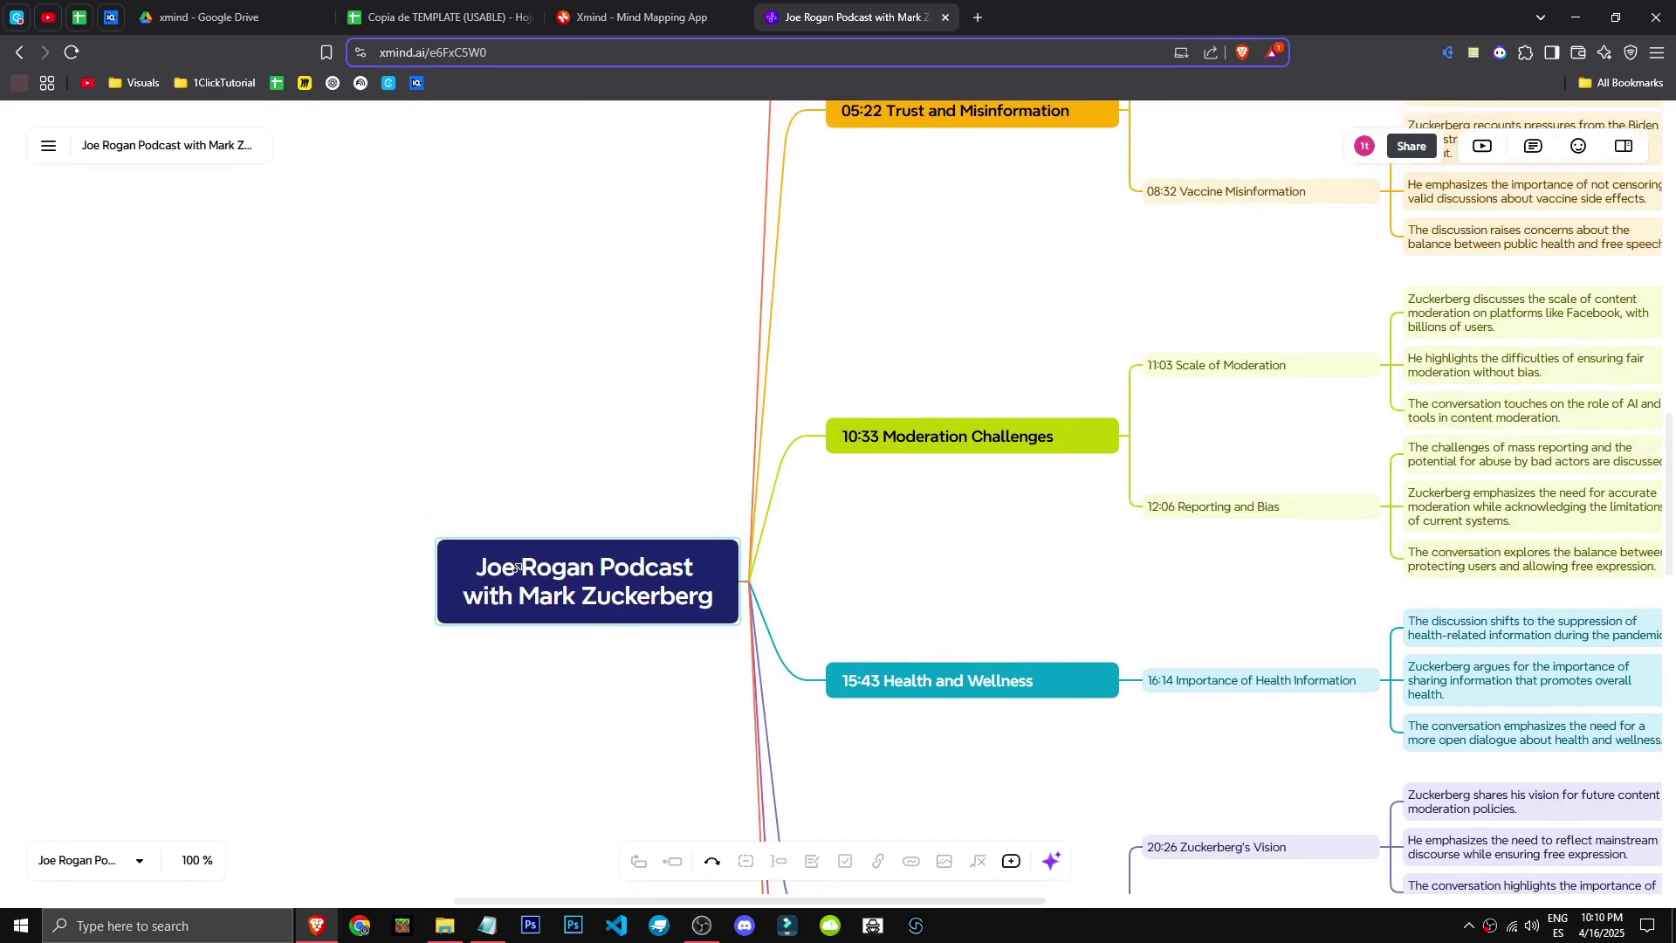
scroll(471, 620, up, 4)
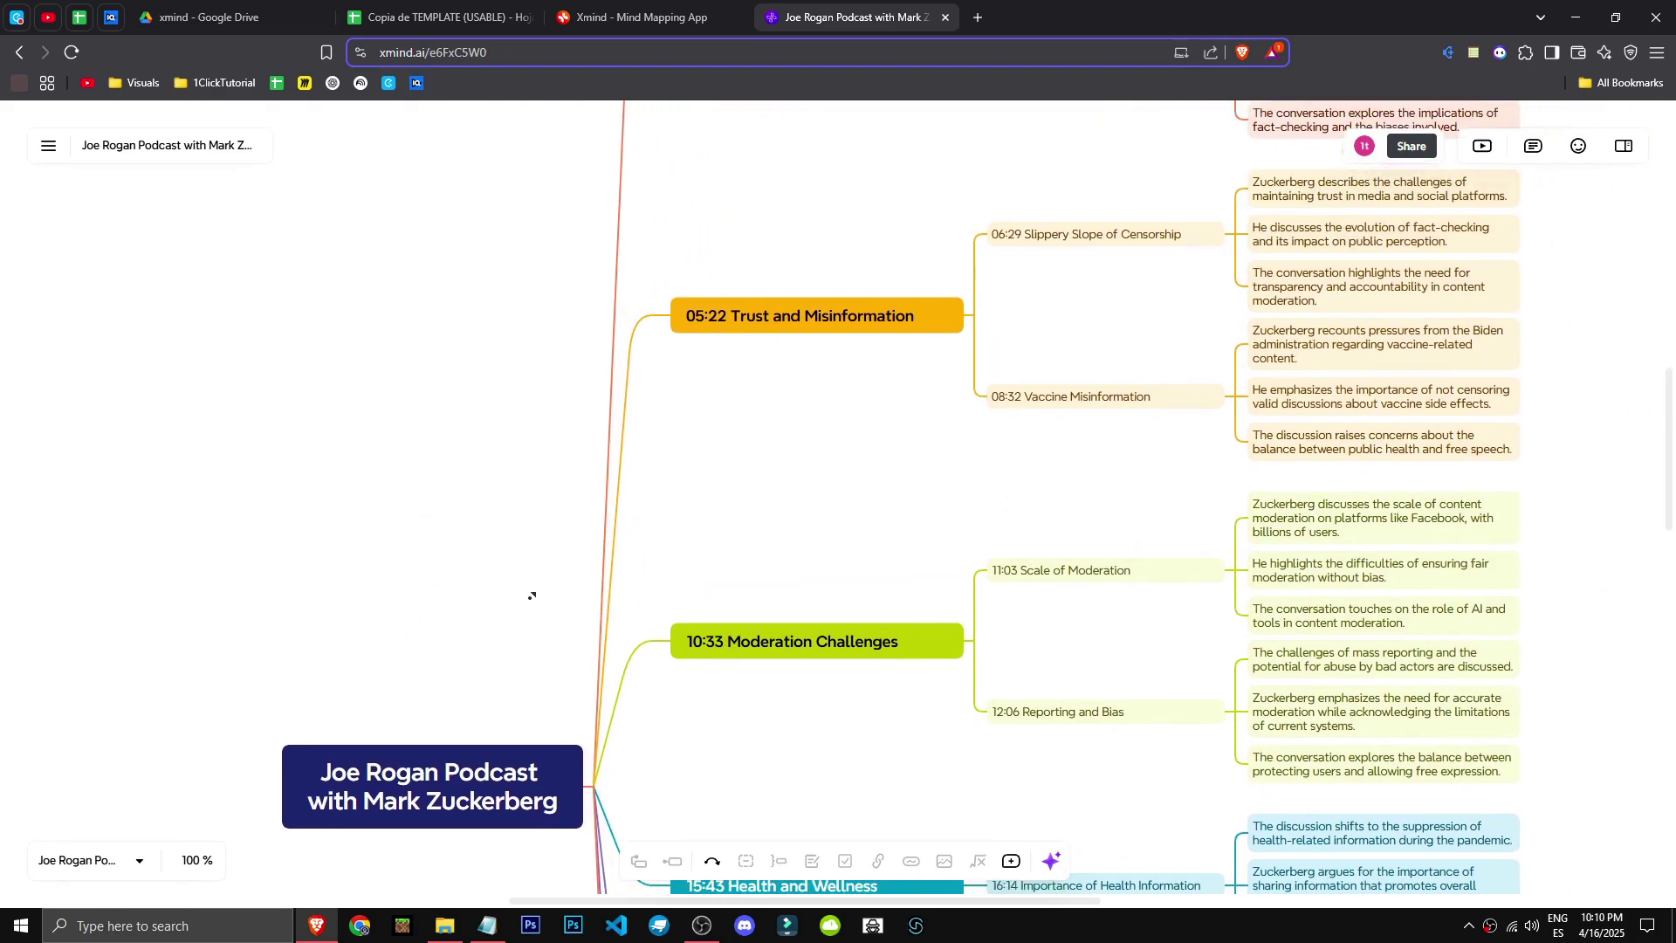
scroll(528, 606, up, 5)
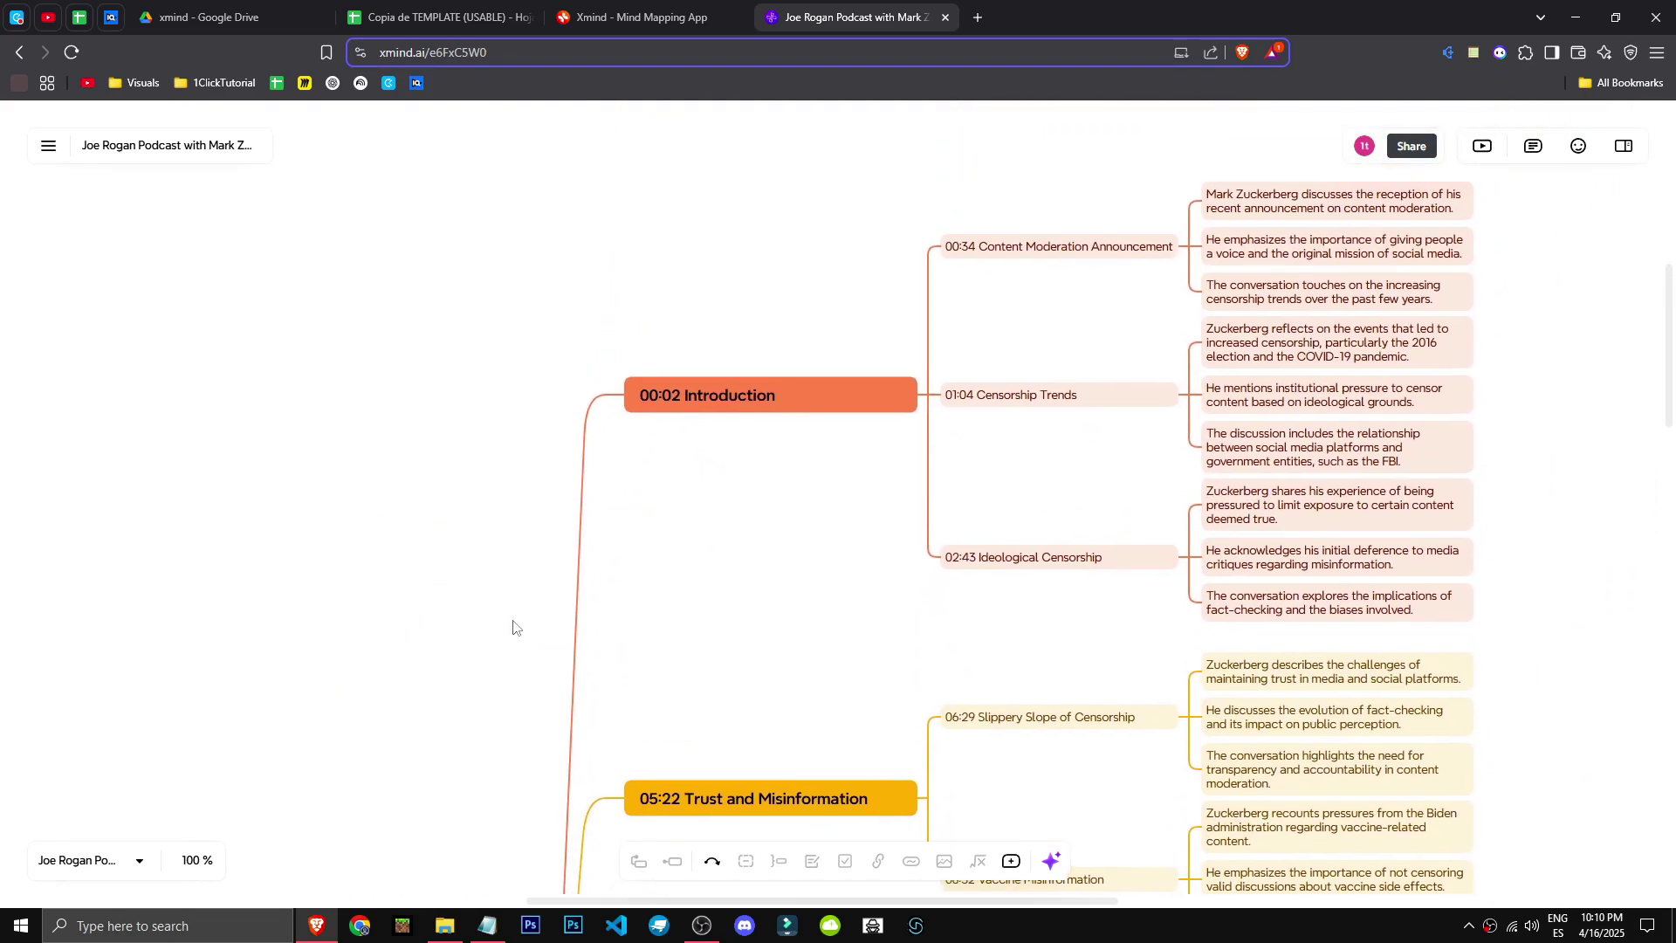
scroll(748, 521, up, 1)
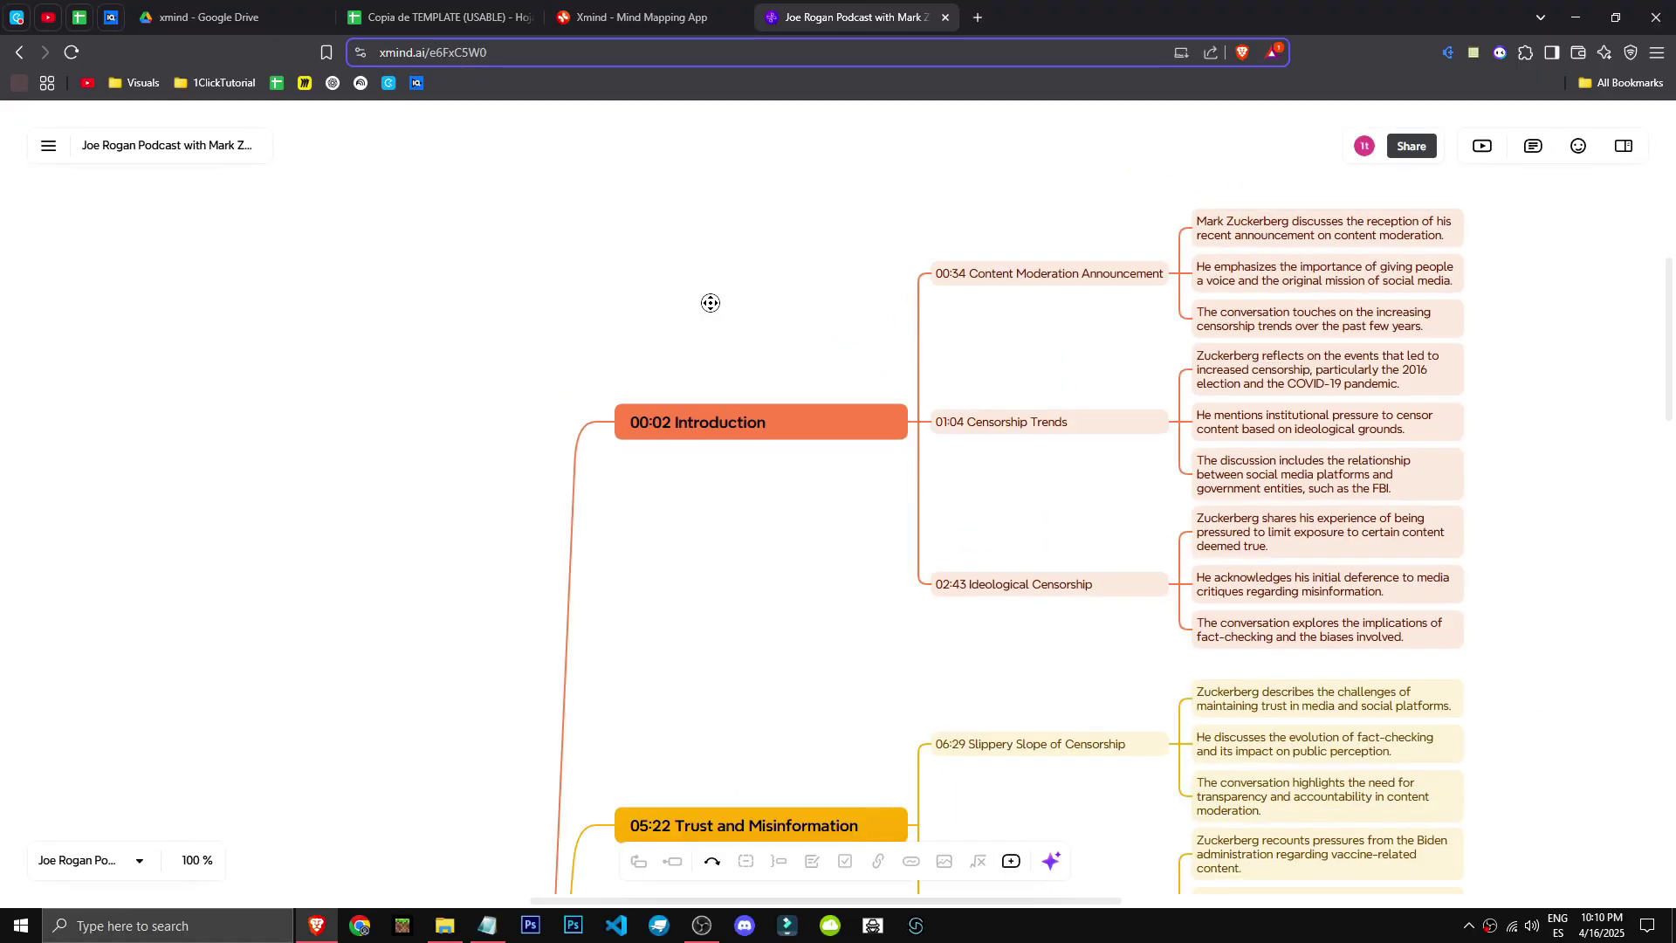
Look through the podcast map from the Introduction branch to the Conclusion branch and back up to Trust and Misinformation.
scroll(711, 303, down, 3)
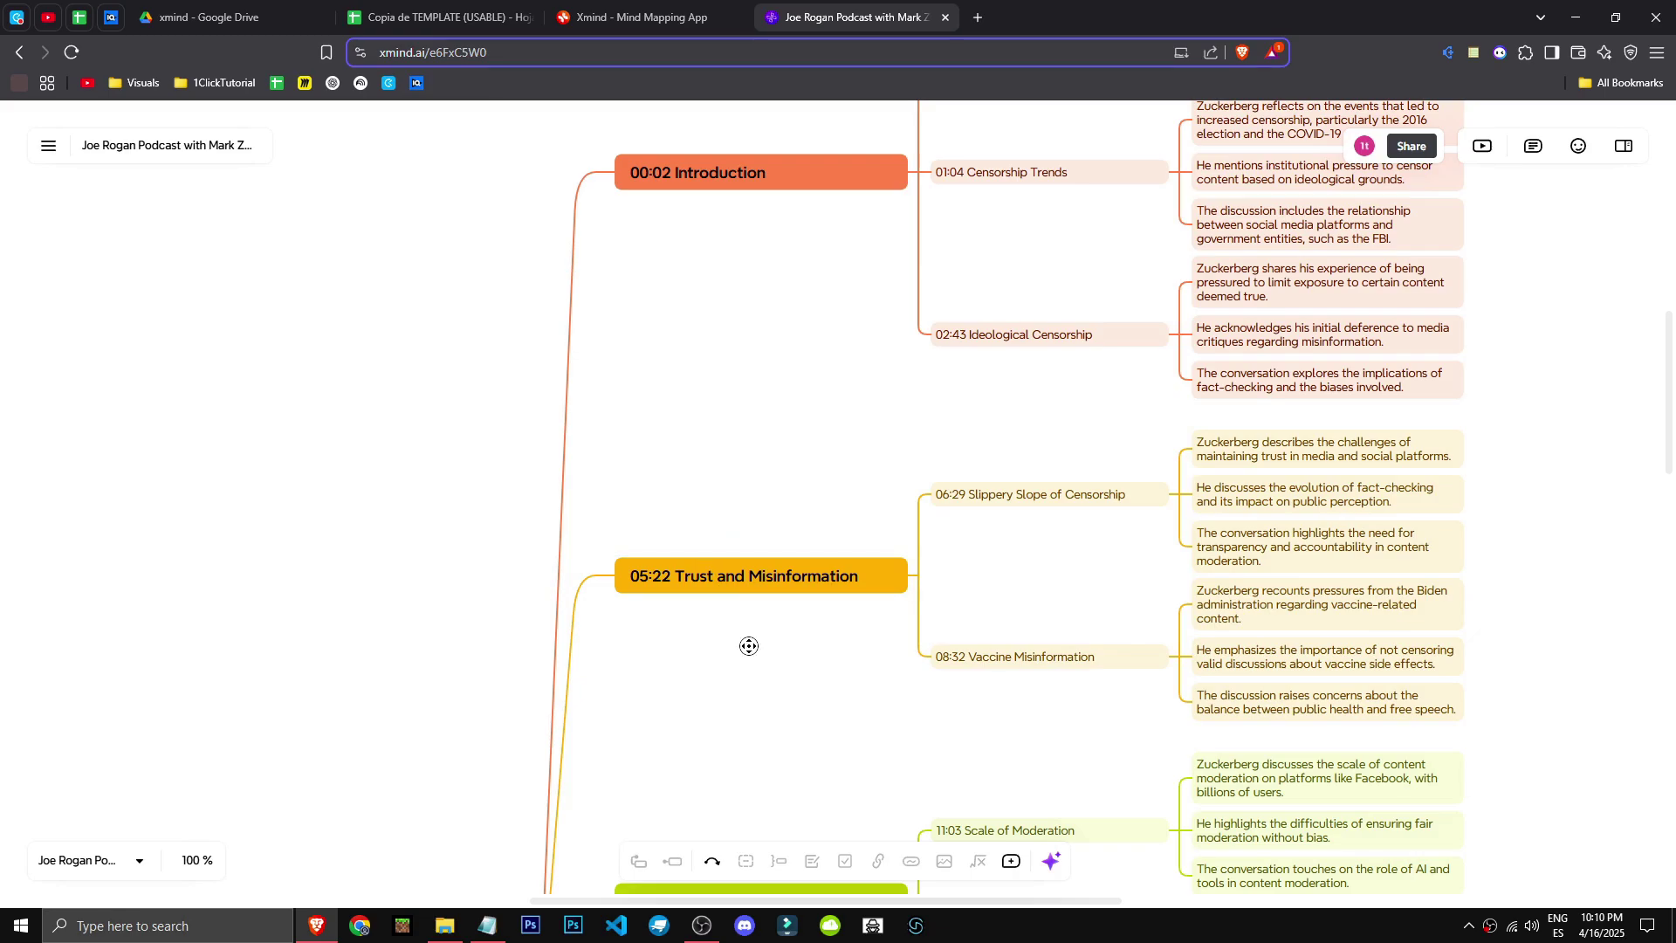
scroll(748, 643, down, 6)
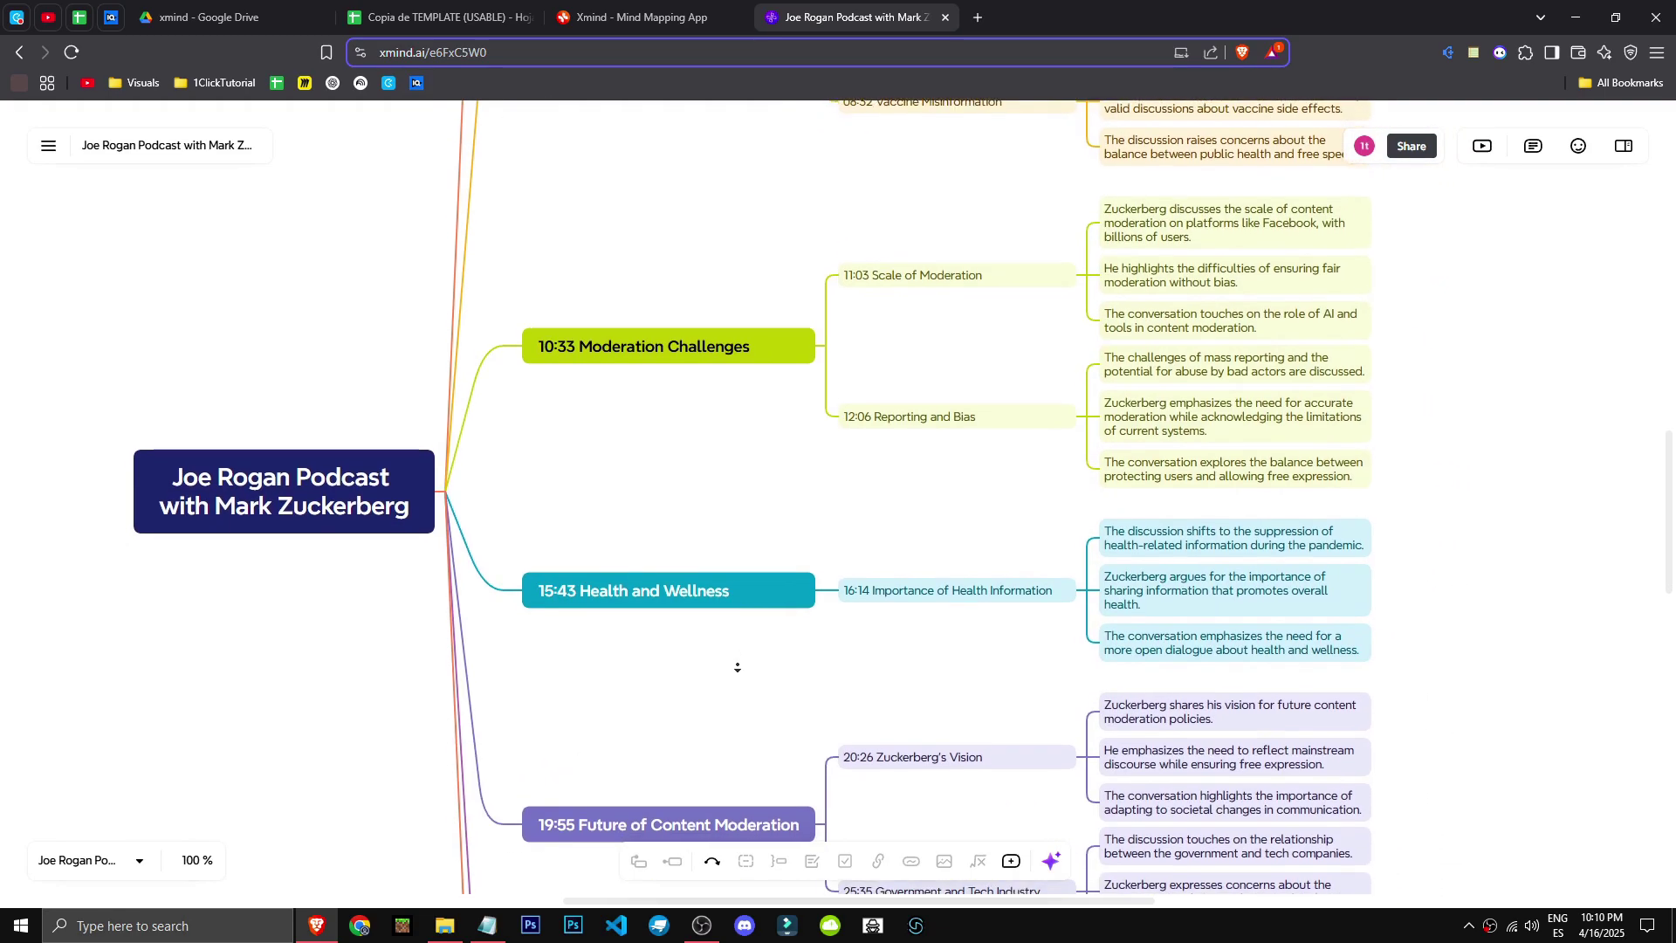
scroll(726, 658, down, 1)
scroll(766, 709, down, 5)
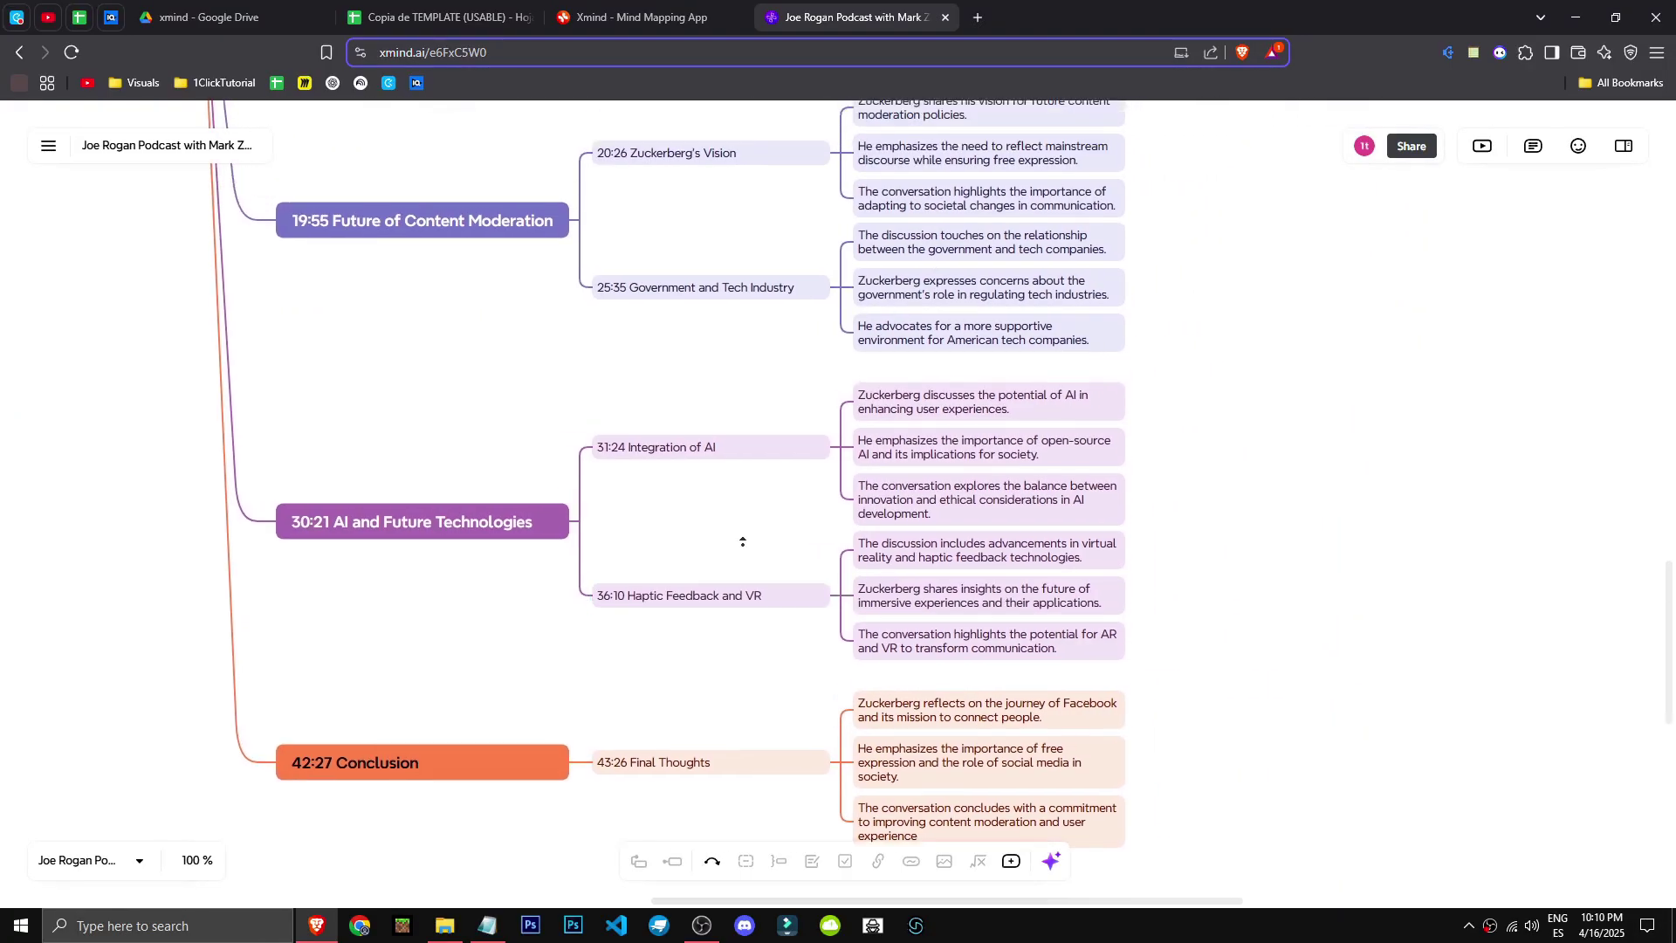
scroll(742, 542, up, 17)
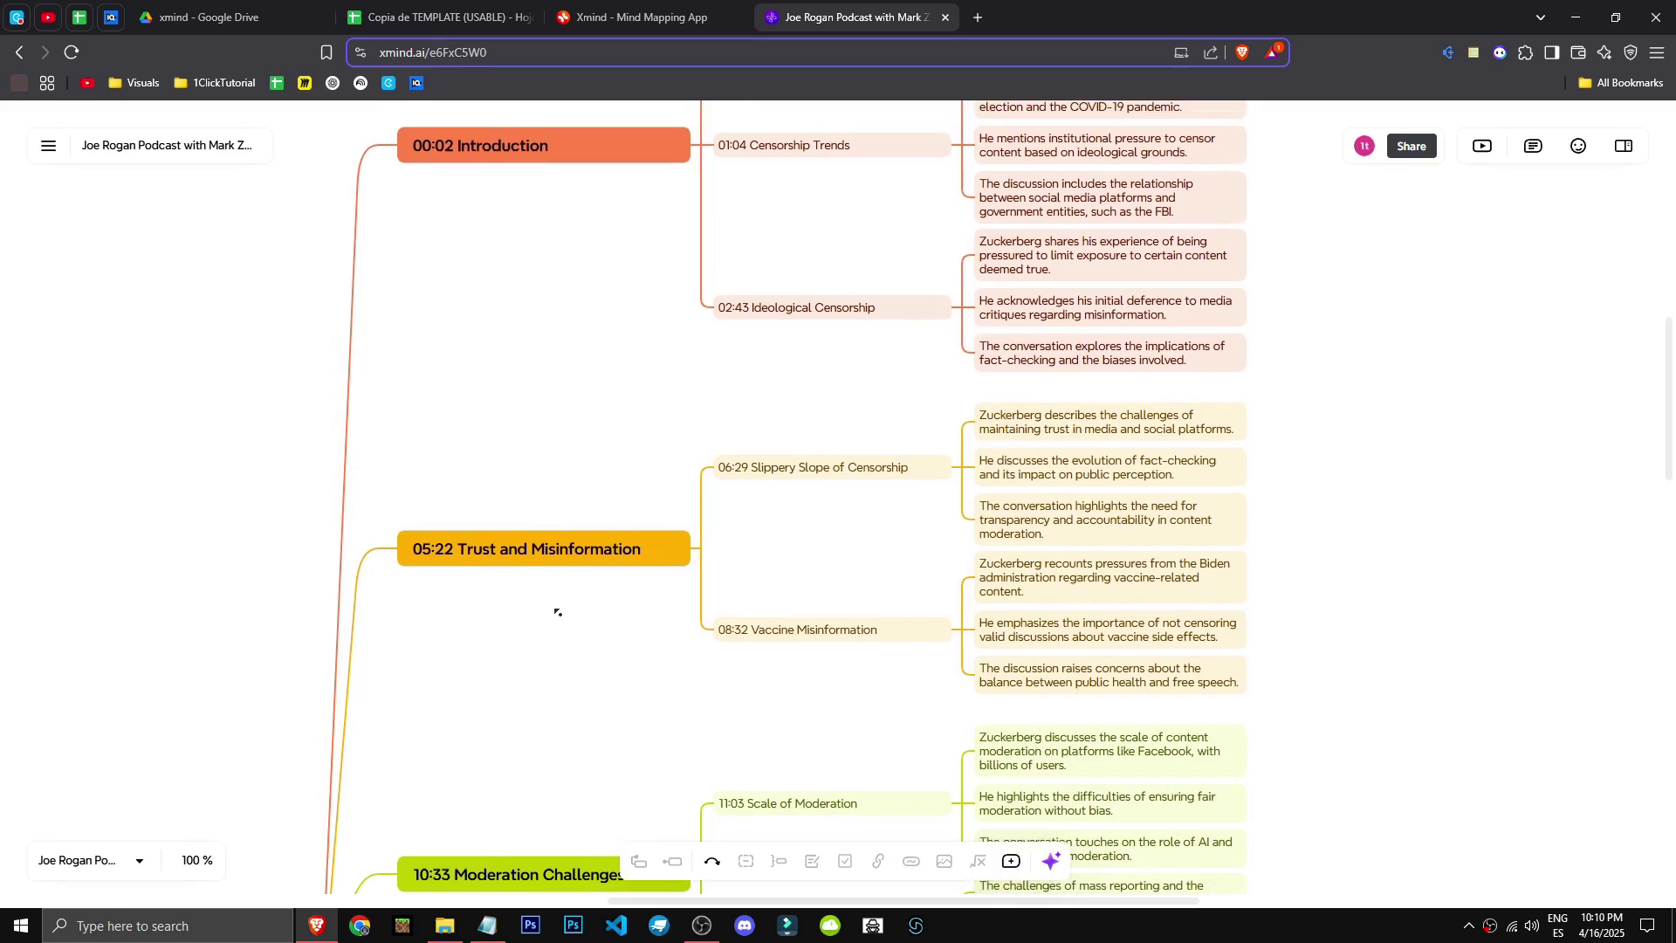
Add a relationship from the AI and Future Technologies topic to the Conclusion topic.
scroll(611, 558, down, 5)
scroll(644, 479, down, 5)
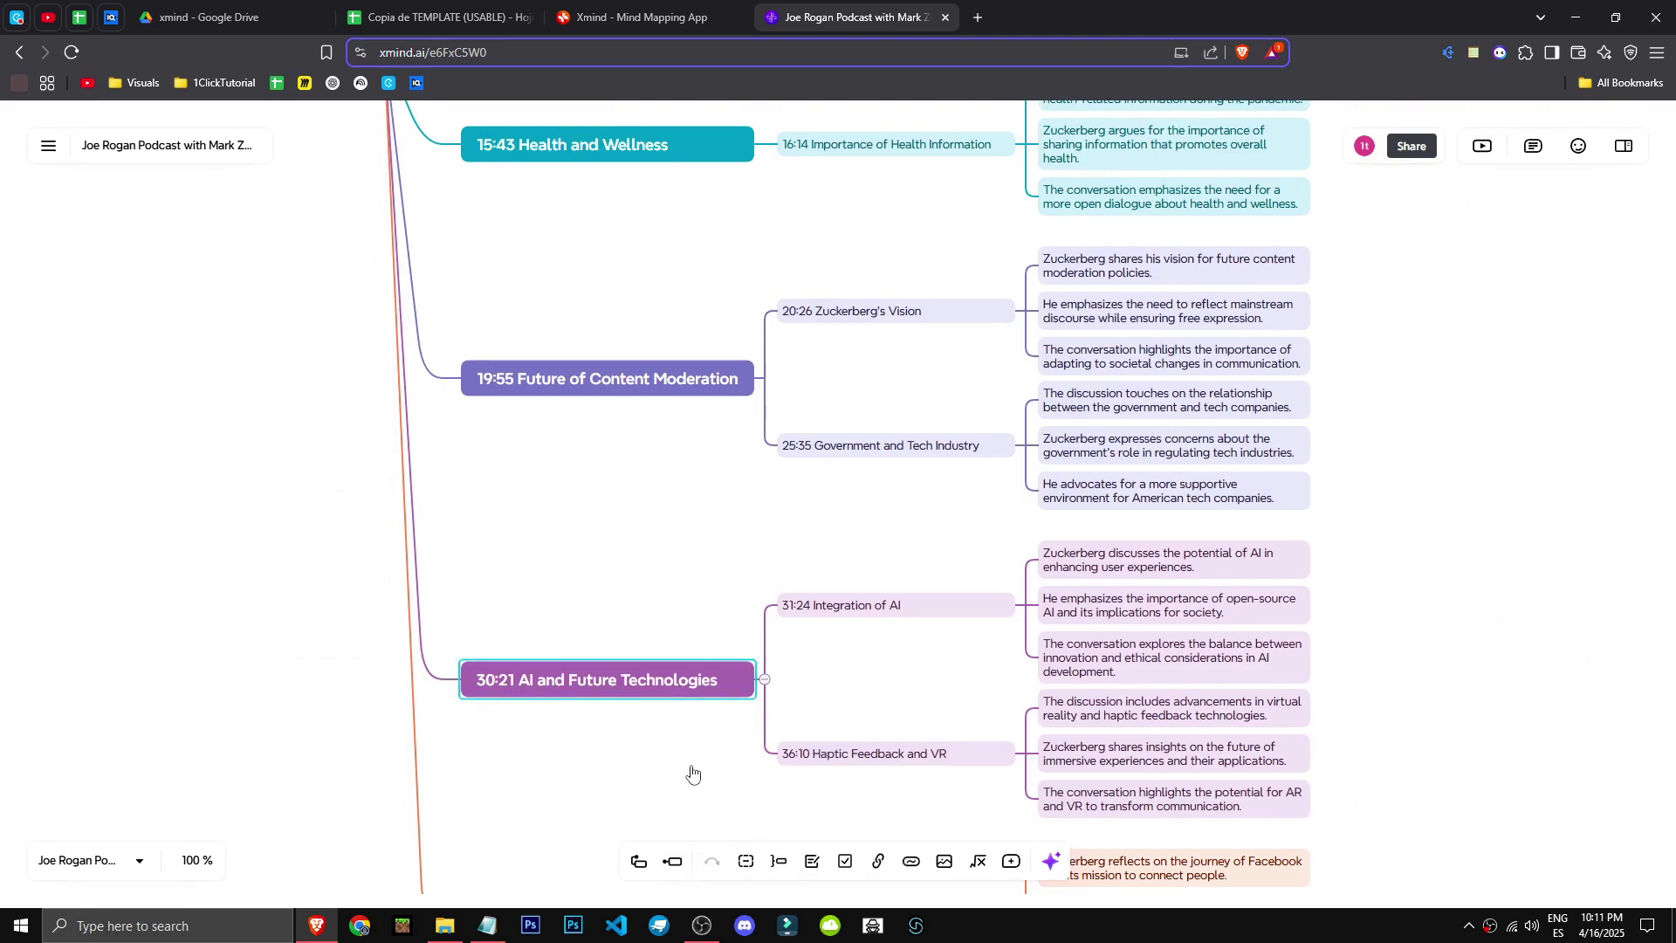
scroll(681, 779, down, 4)
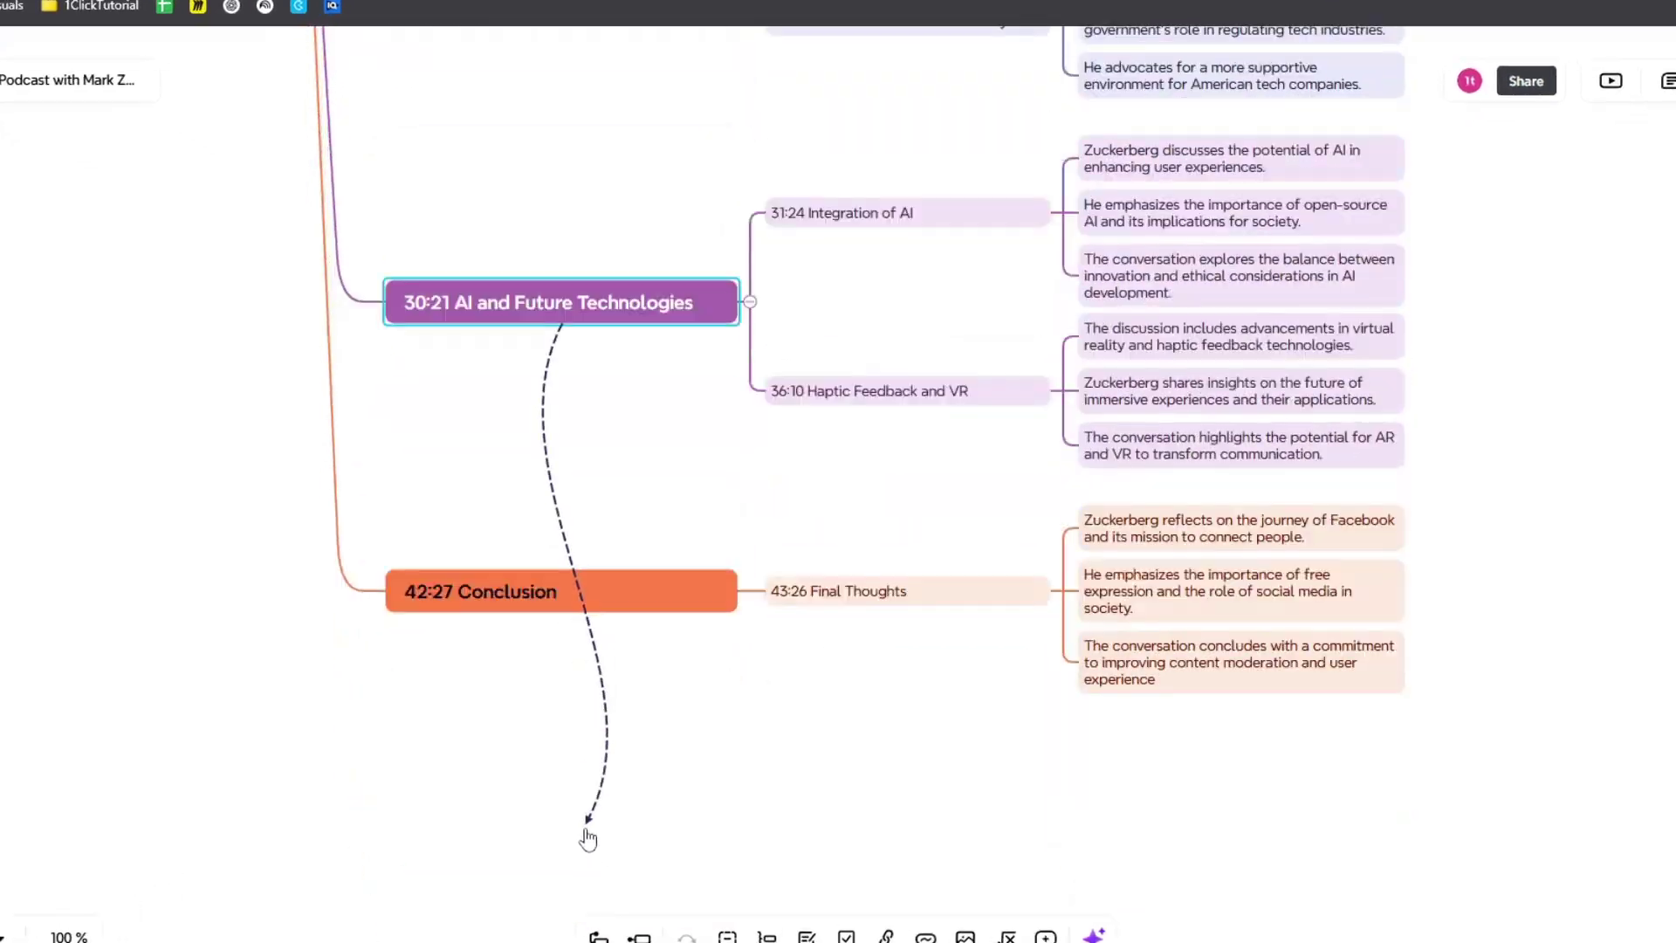
click(583, 594)
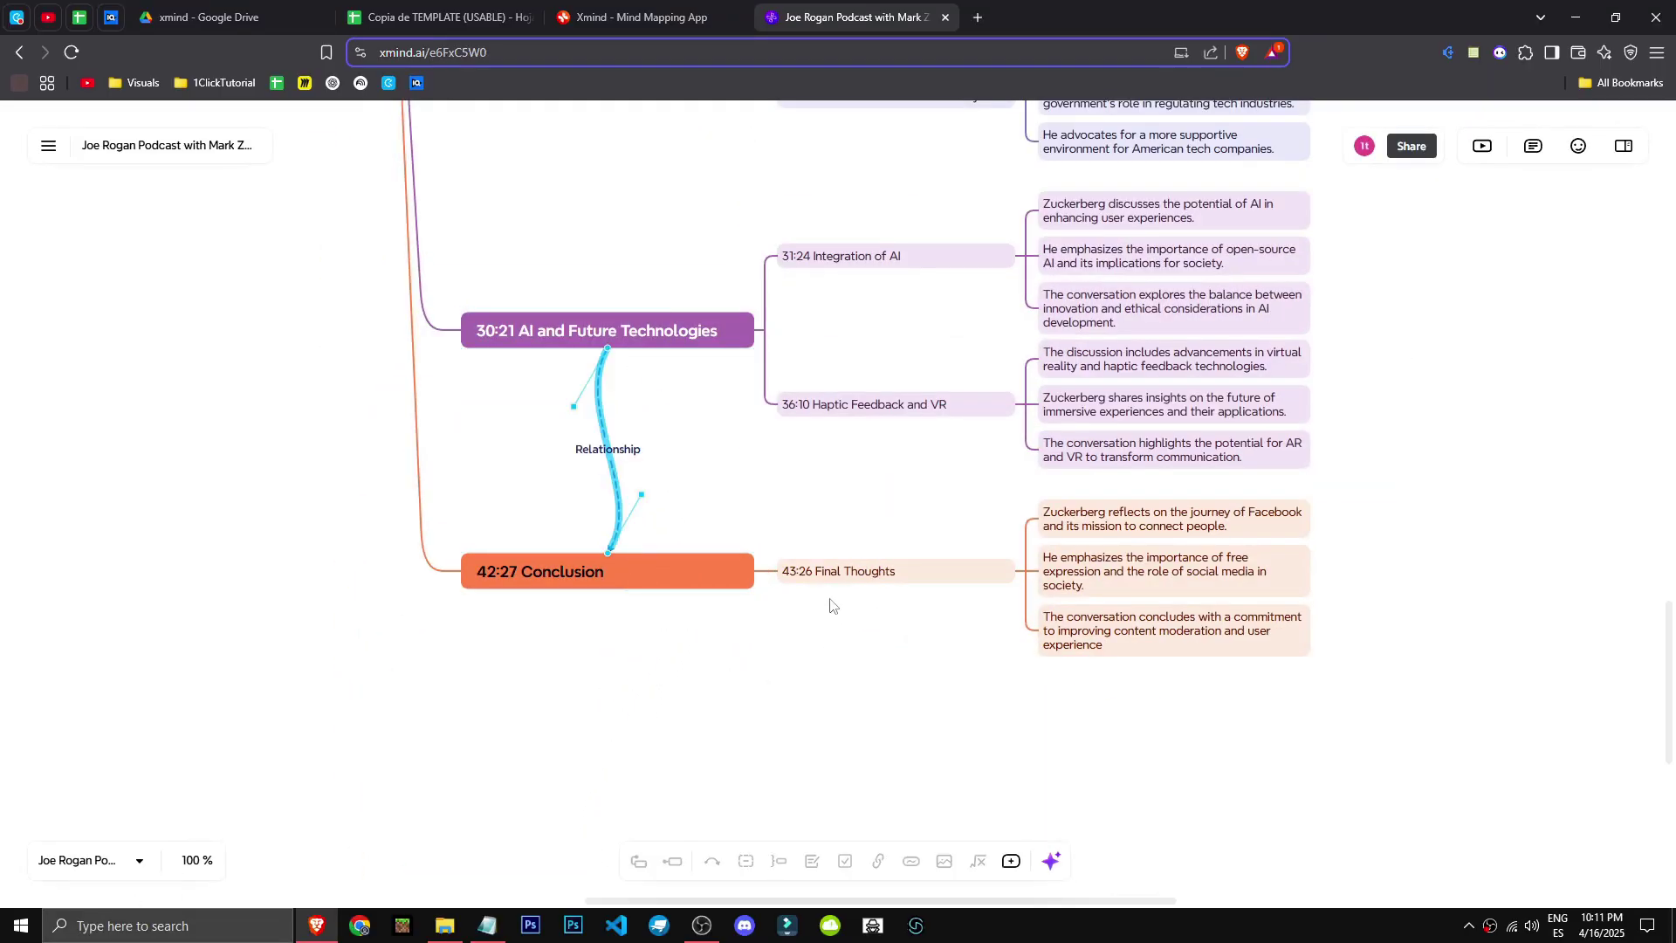
Reshape the relationship line between AI and Future Technologies and Conclusion into a single arc bowing left, and select the Conclusion topic.
click(529, 733)
click(621, 490)
drag(643, 497, 534, 500)
click(490, 474)
click(646, 578)
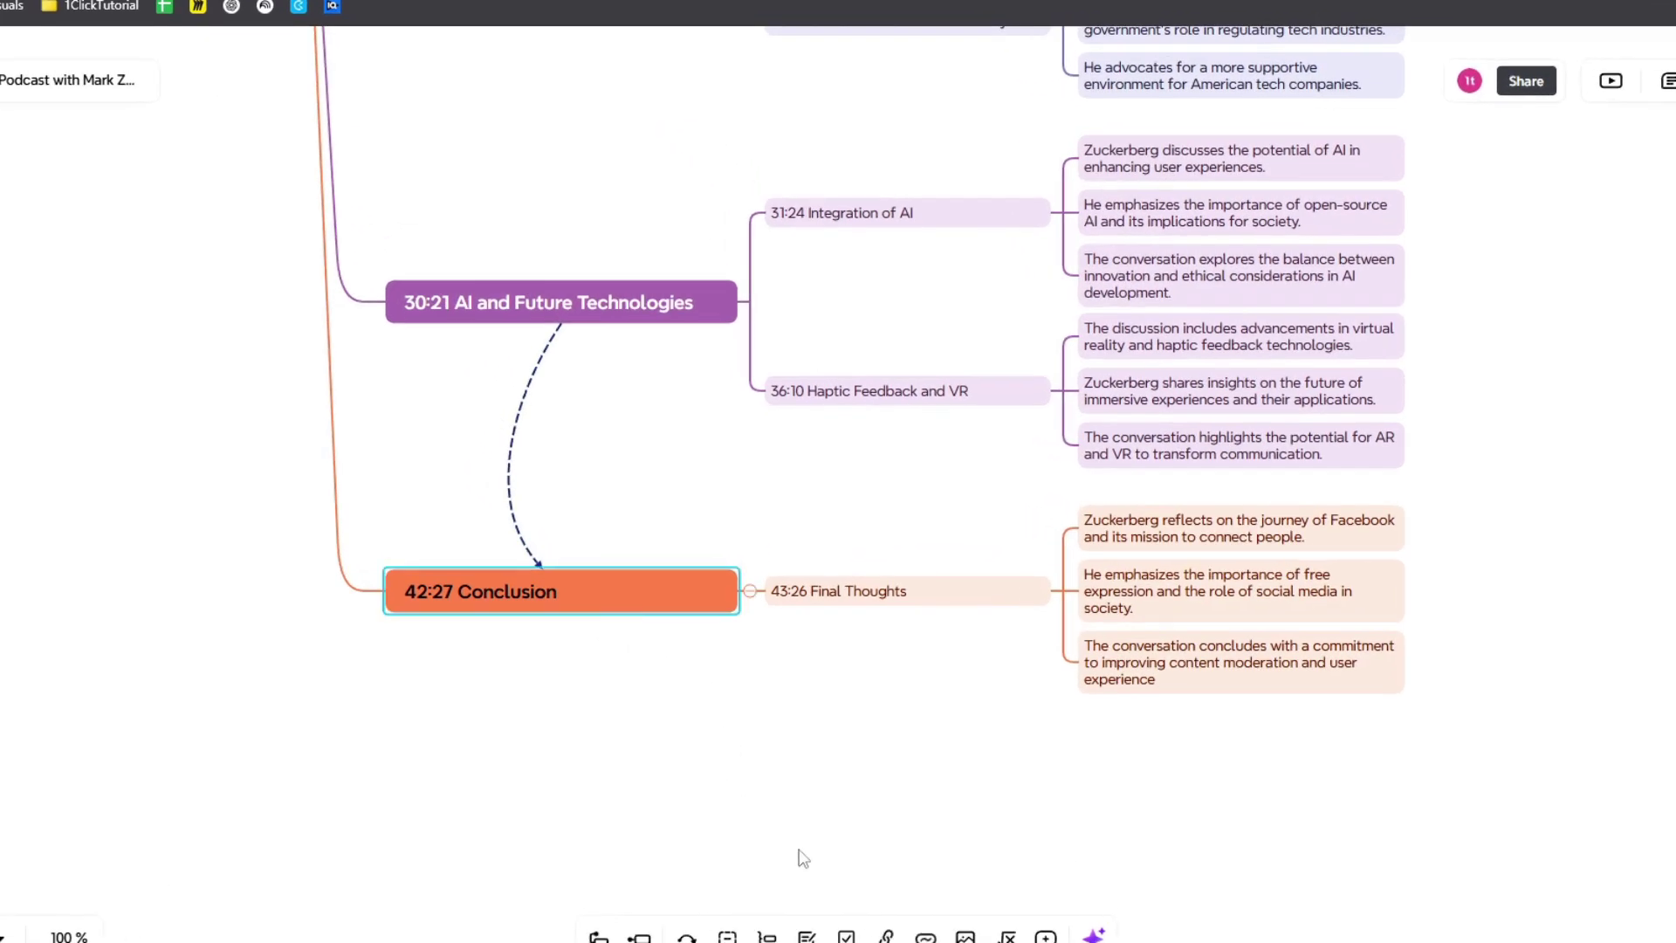
Narrow the free-expression topic under Final Thoughts so its text wraps onto five lines, and open and close its note editor without adding text.
click(1383, 614)
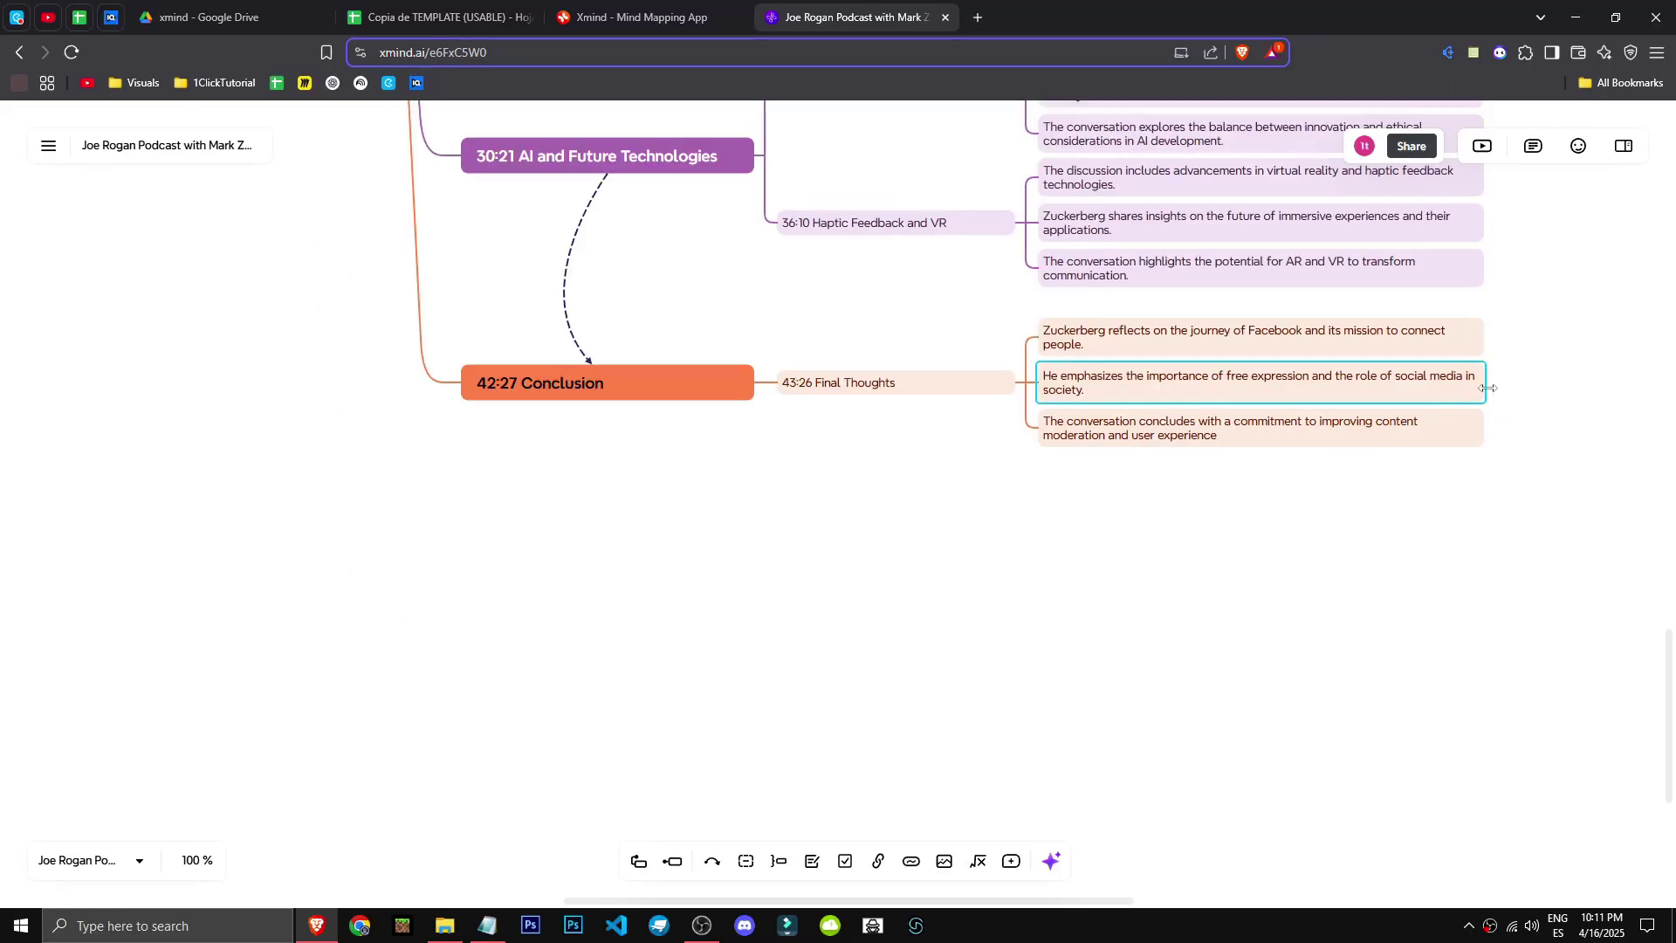
drag(1488, 387, 1212, 406)
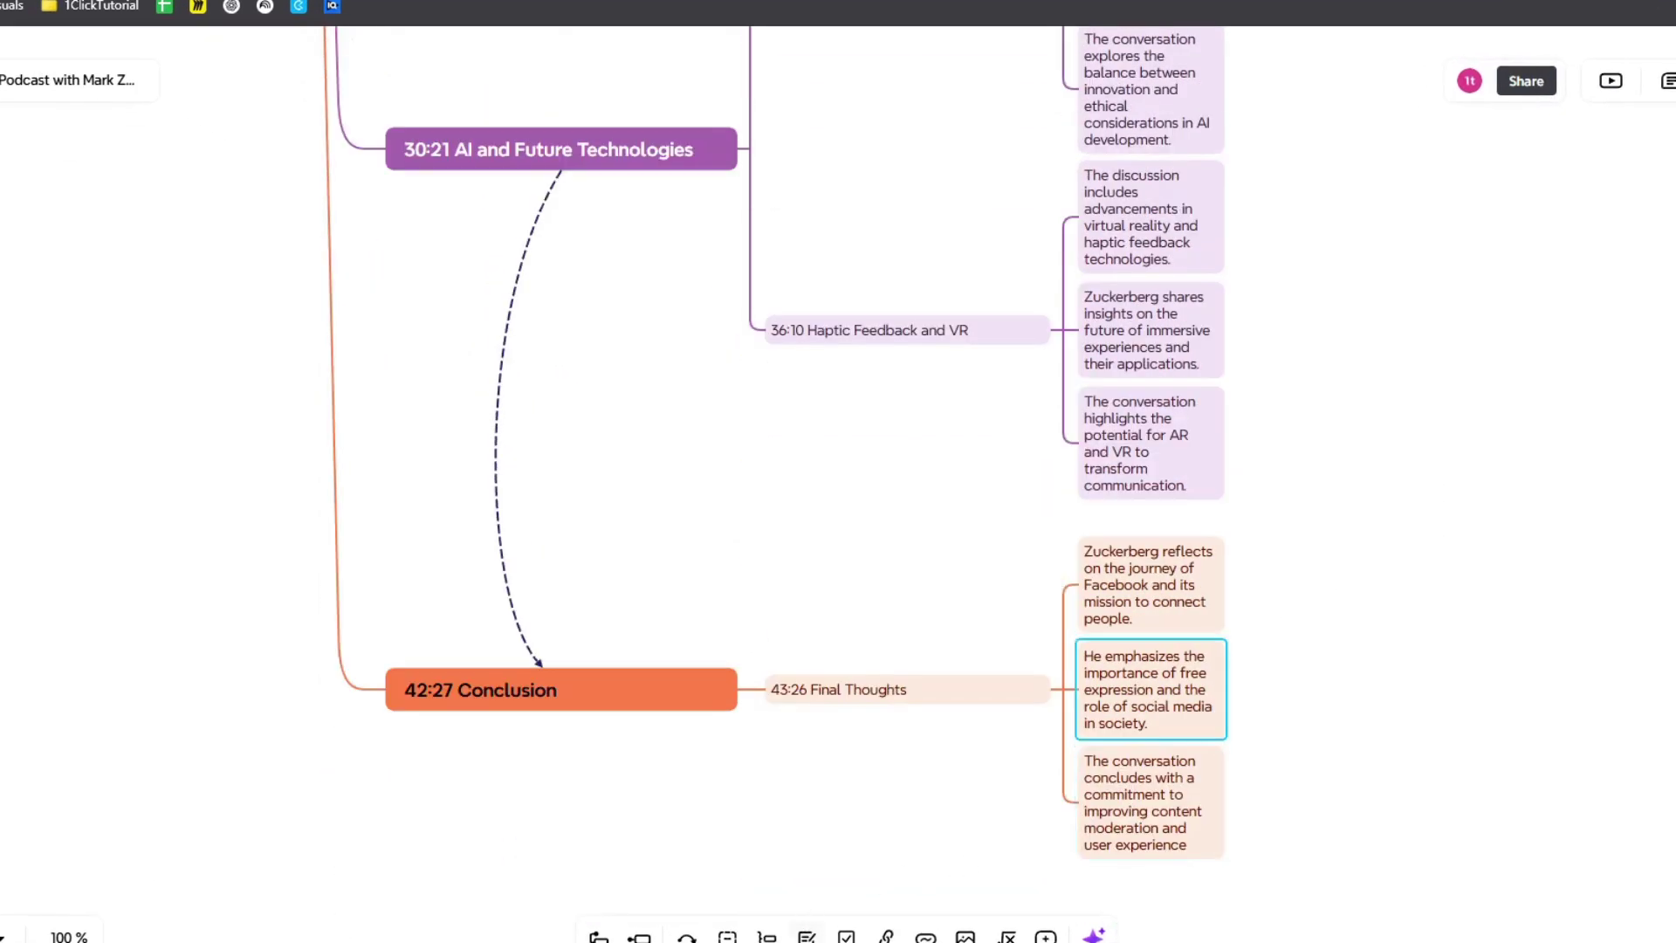
click(807, 937)
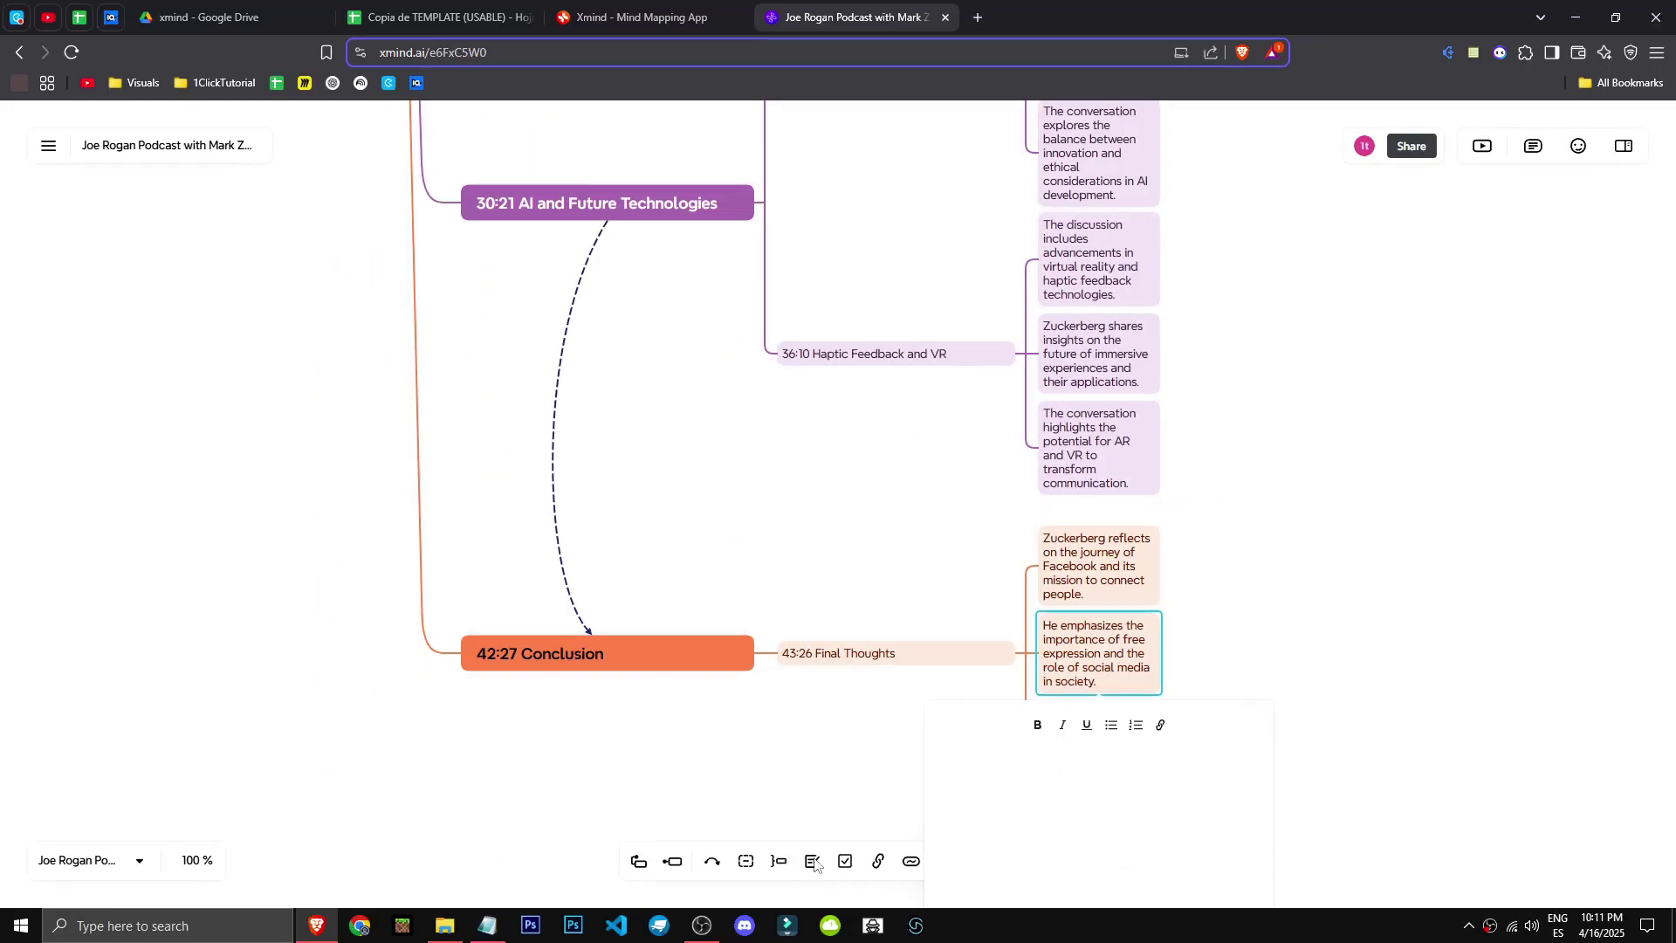
click(826, 884)
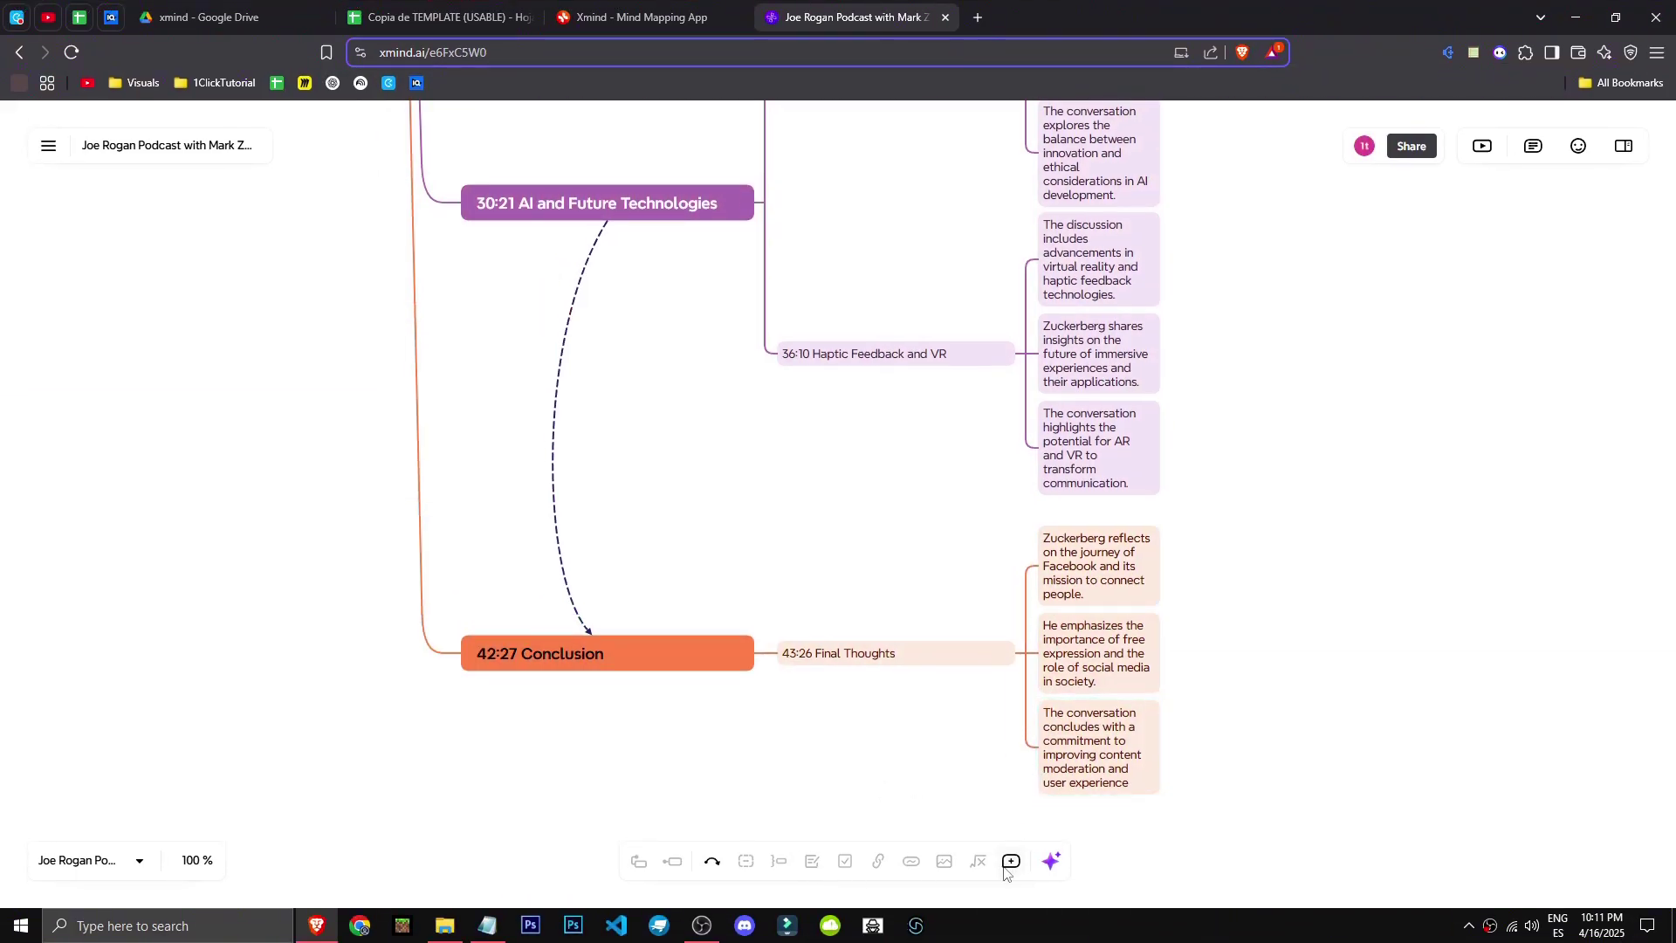
View the podcast map at 37 % zoom, from the central topic down to the Conclusion branch.
scroll(1230, 607, down, 4)
scroll(1231, 607, up, 1)
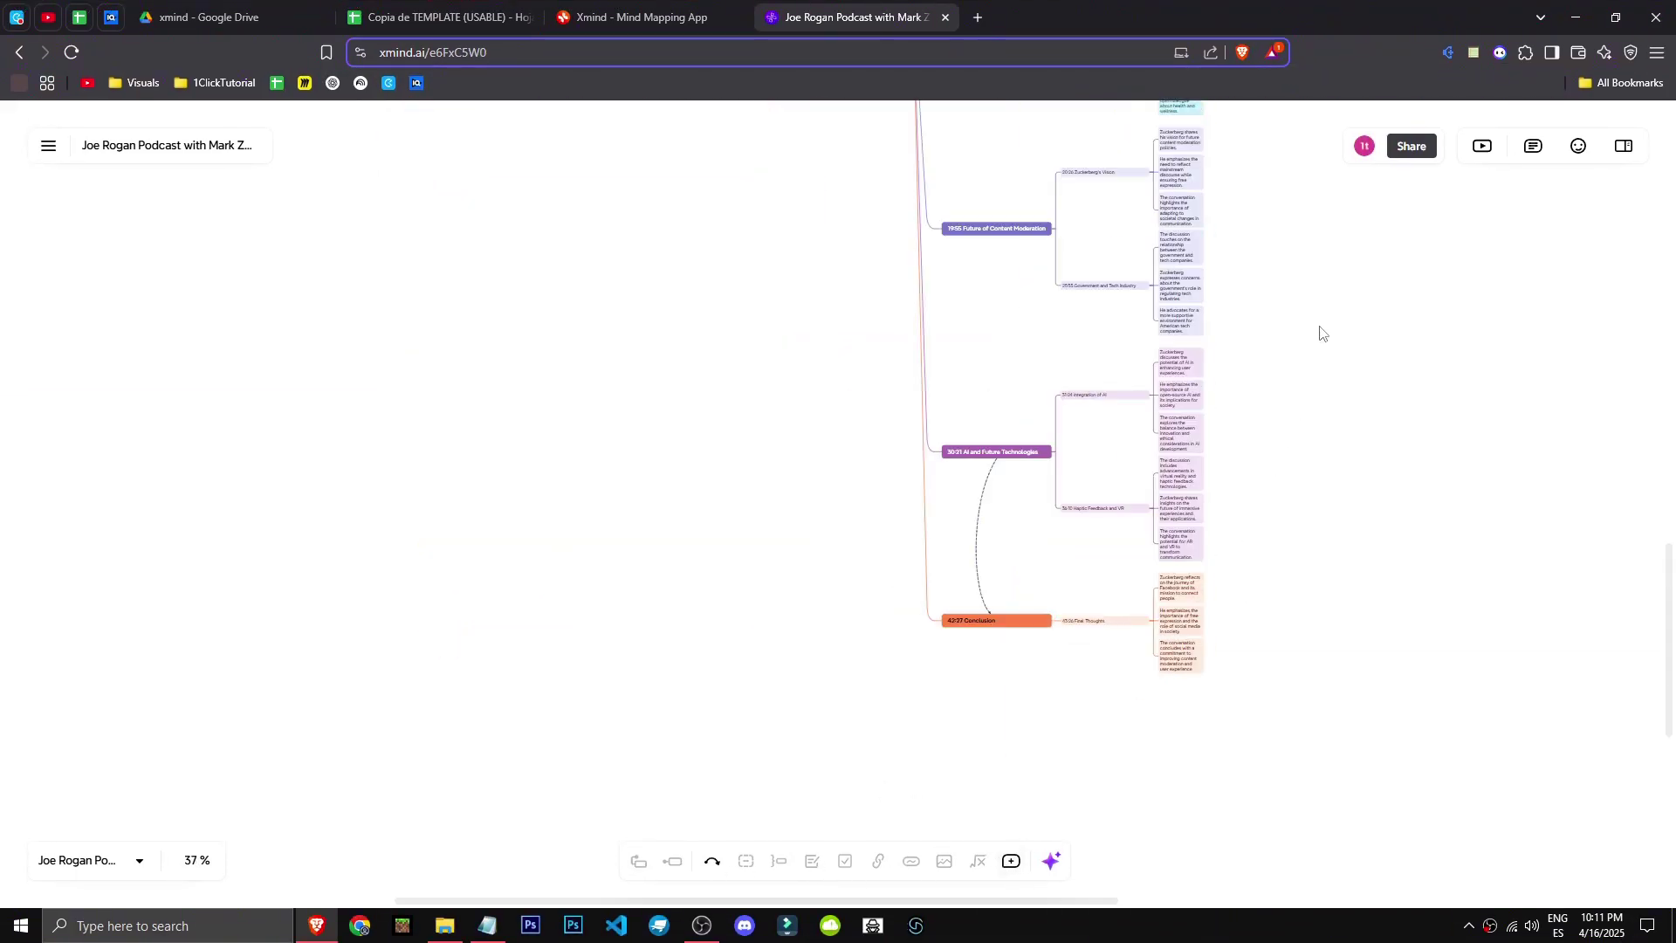
middle_click(1317, 326)
middle_click(1030, 533)
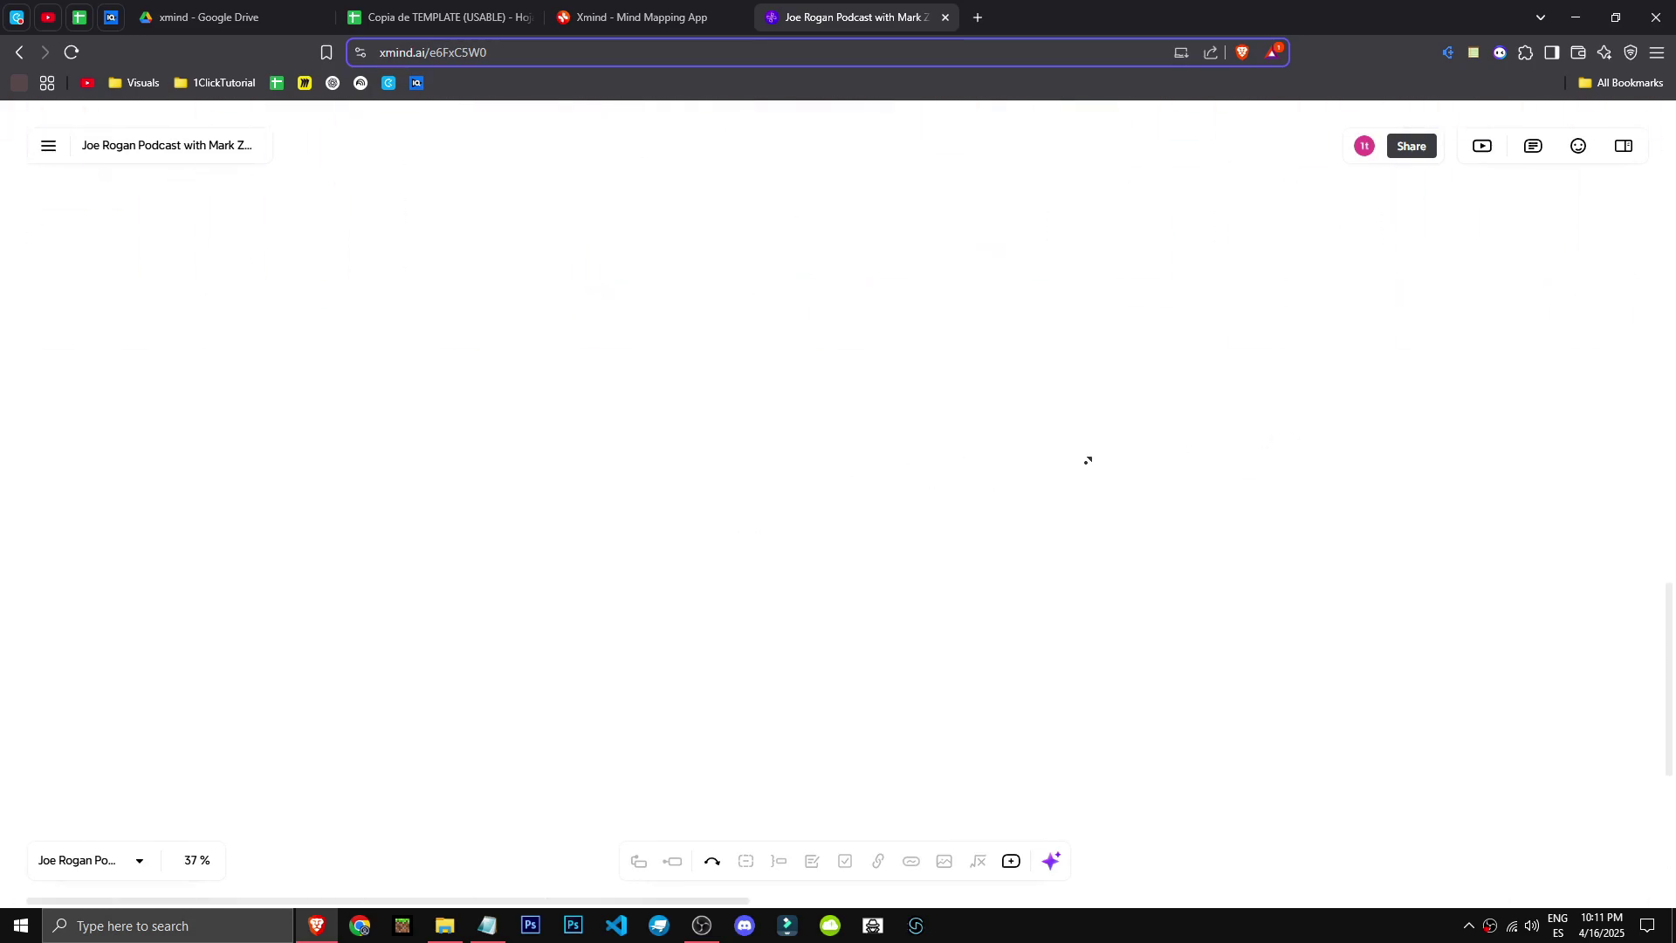
middle_click(1264, 347)
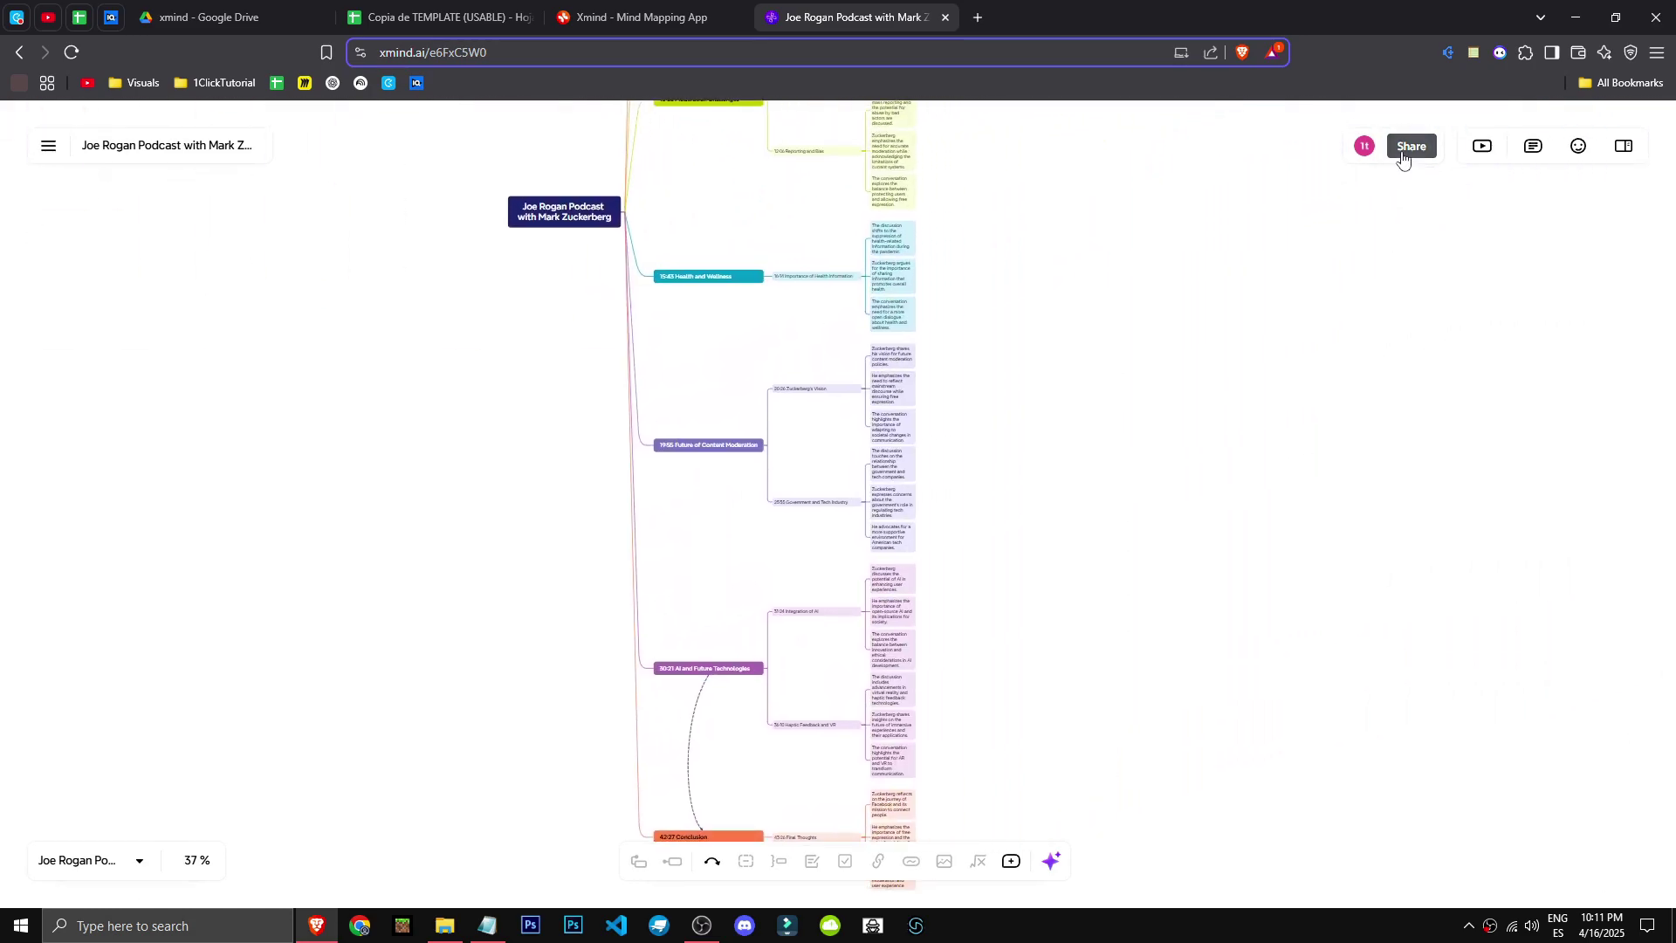